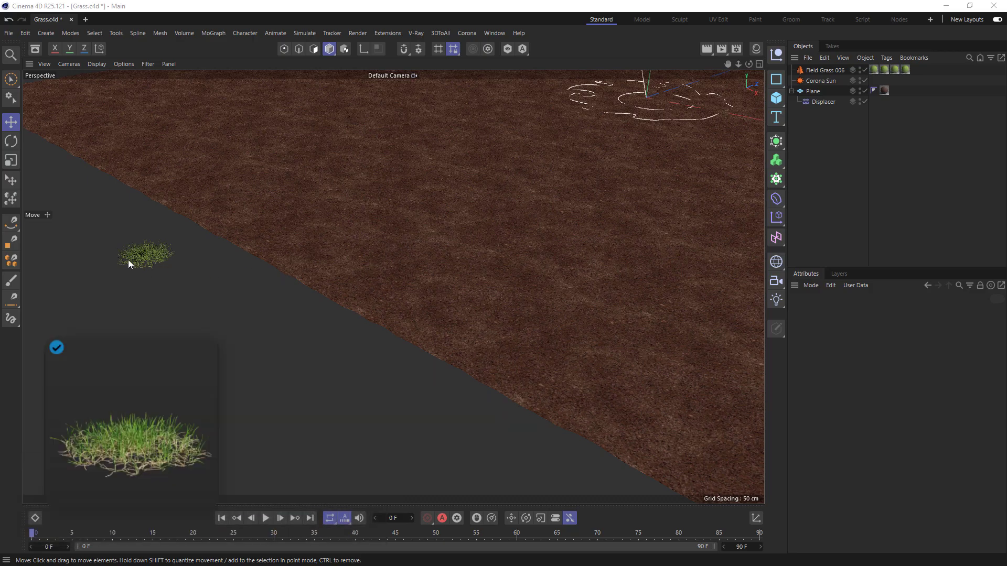
# - Create a Chaos Scatter holding Field Grass 006 and distribute it on the Plane
pyautogui.click(470, 33)
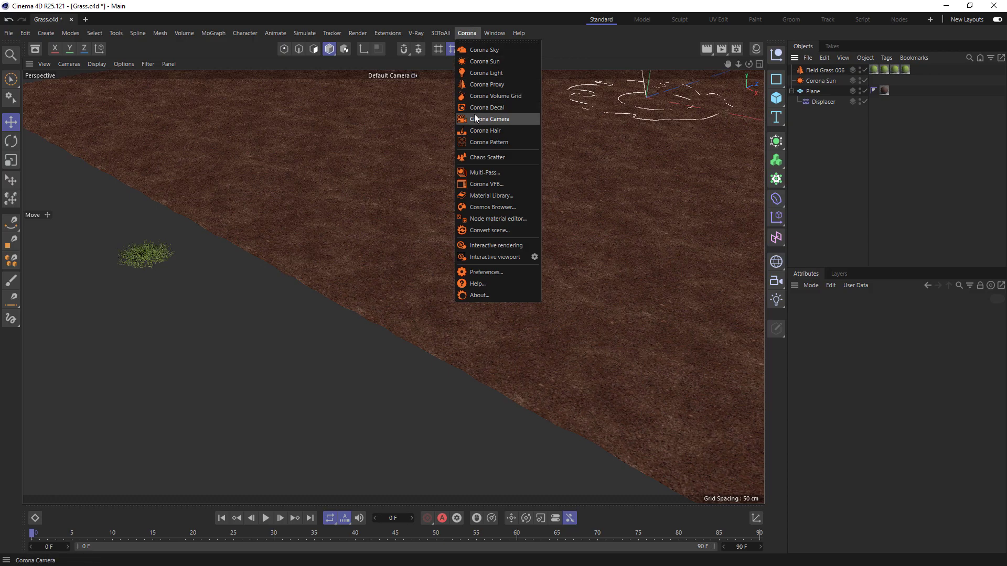
pyautogui.click(486, 157)
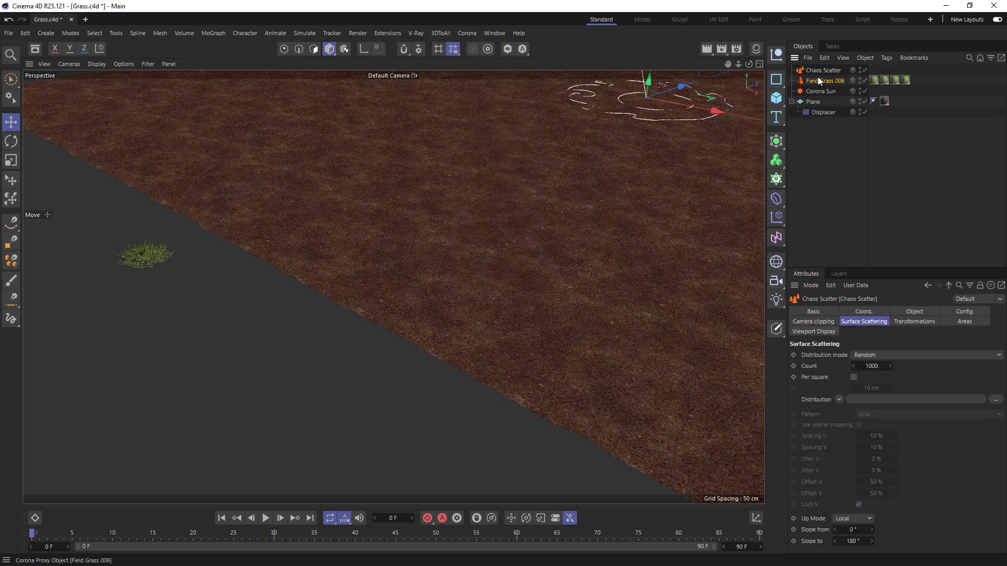
pyautogui.moveTo(820, 74); pyautogui.dragTo(827, 75)
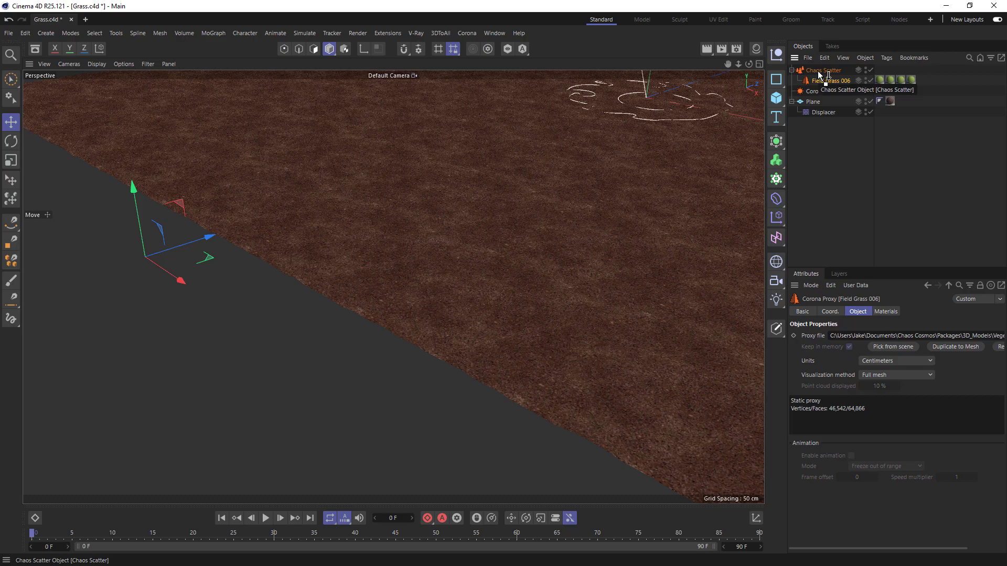
pyautogui.click(817, 72)
pyautogui.click(912, 312)
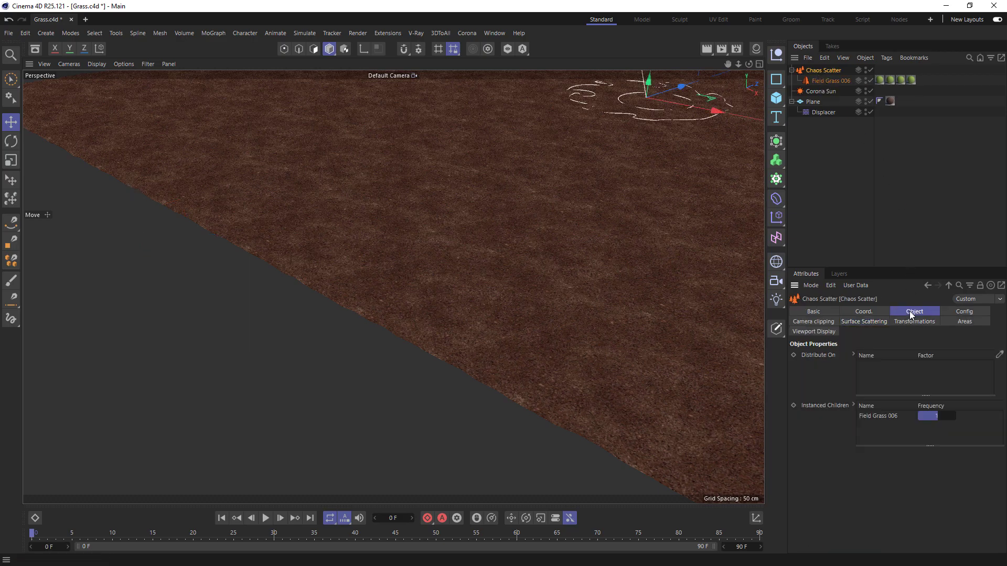
pyautogui.click(998, 355)
pyautogui.click(609, 322)
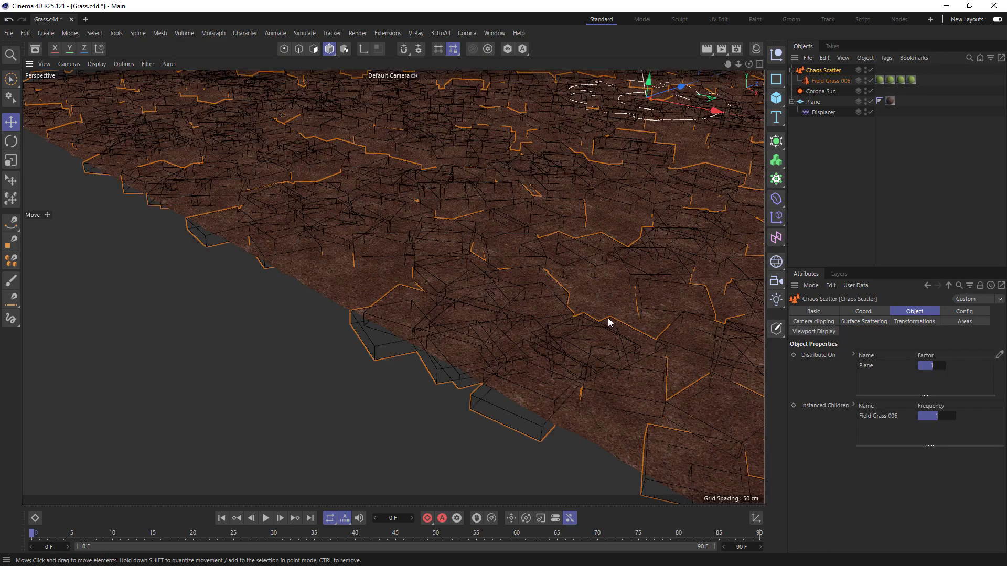
pyautogui.click(467, 33)
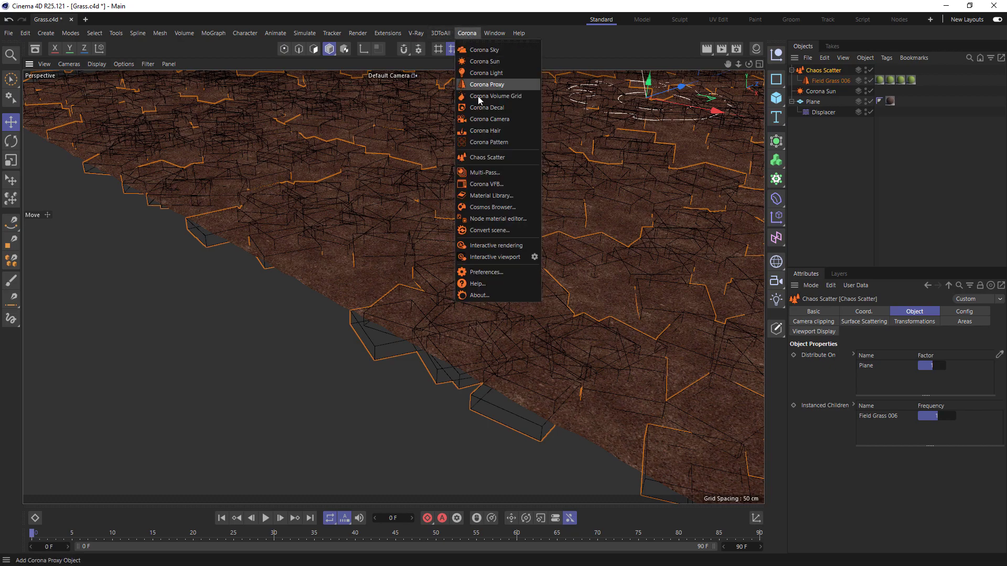
# - Preview the grass interactively, then set the scatter to 200 instances per 100 cm square
pyautogui.click(496, 245)
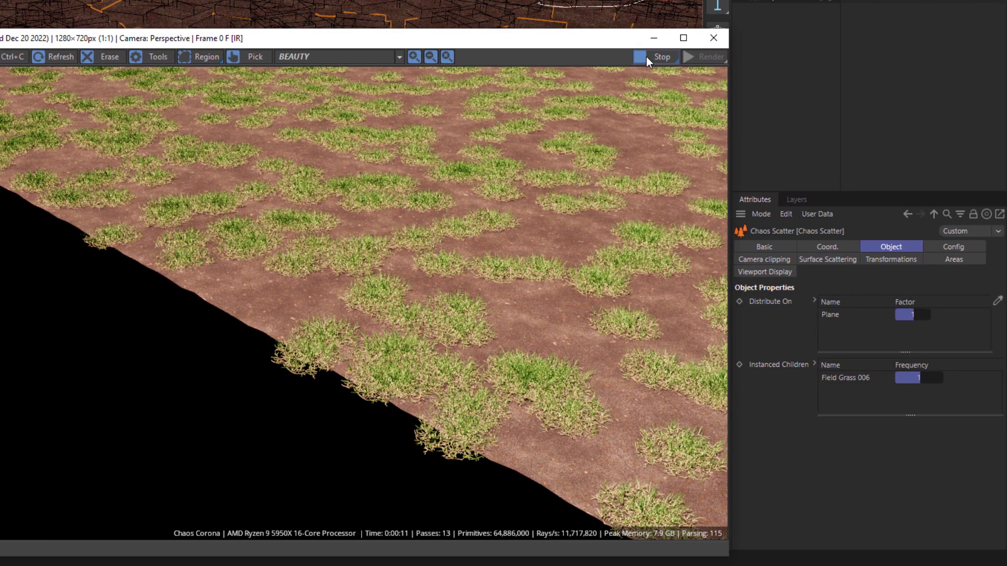
pyautogui.click(773, 59)
pyautogui.click(814, 259)
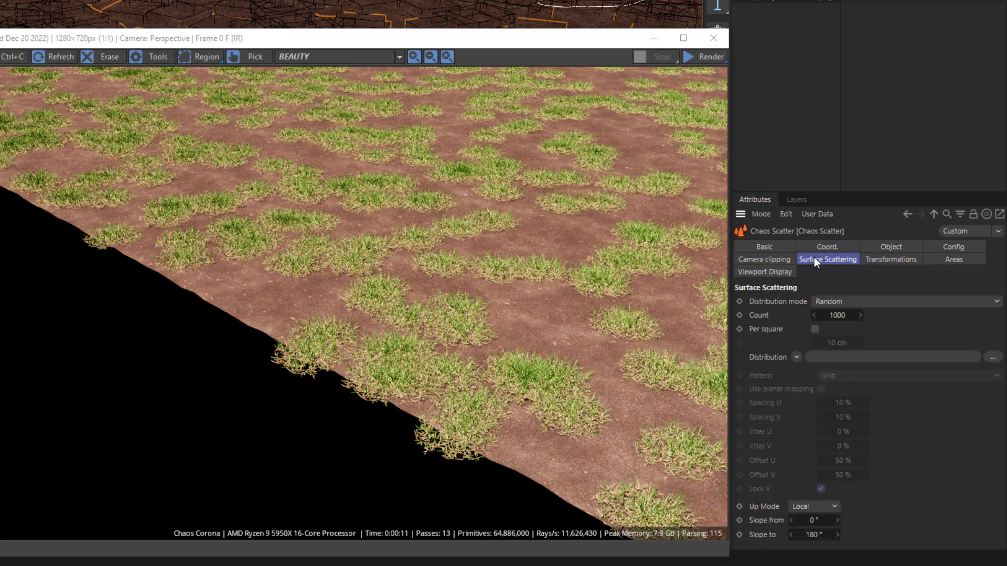
pyautogui.doubleClick(837, 315)
pyautogui.click(815, 329)
pyautogui.click(854, 342)
pyautogui.click(854, 343)
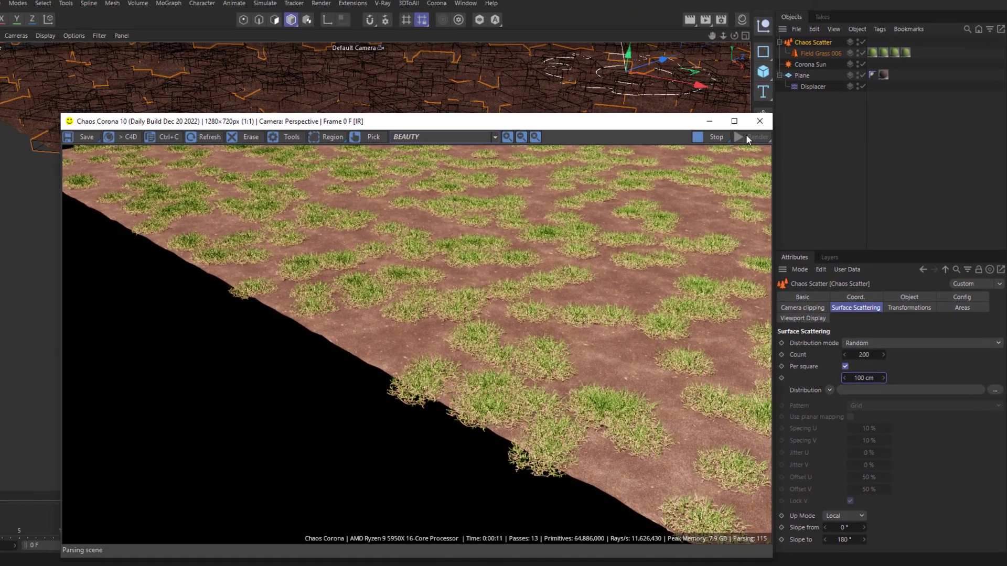
# - Re-render the denser lawn and store the result in the Corona VFB history
pyautogui.click(697, 56)
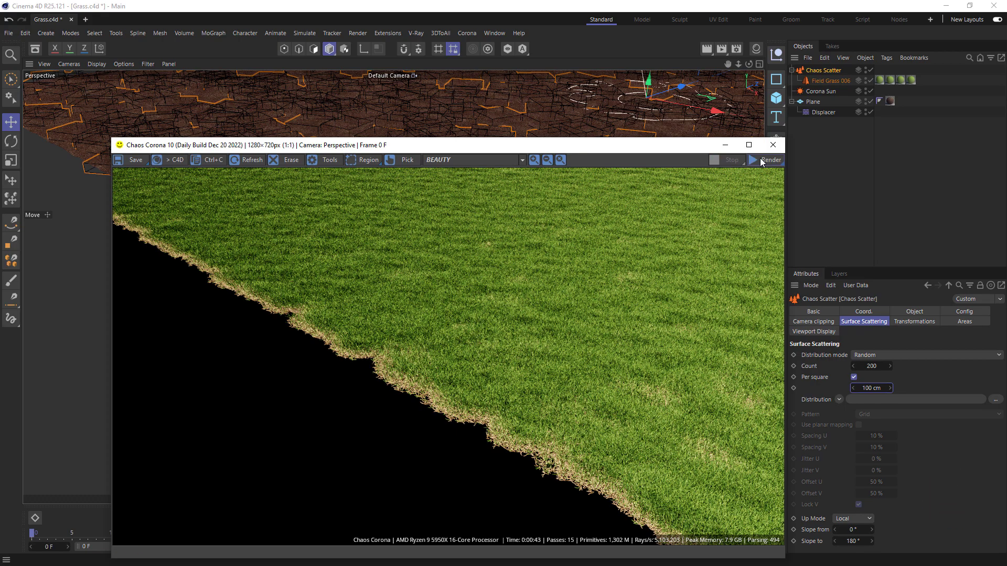
pyautogui.click(317, 163)
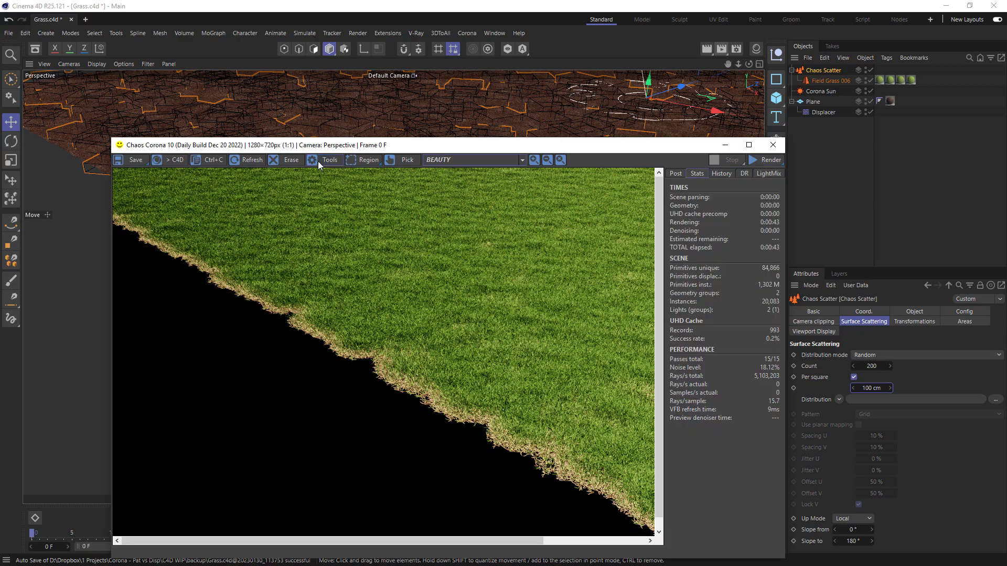
pyautogui.click(726, 174)
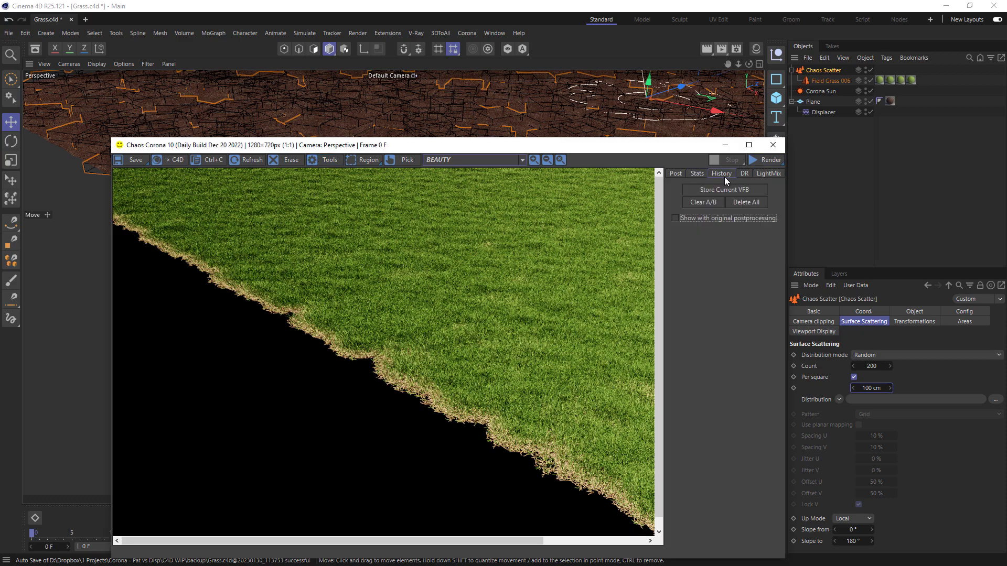
pyautogui.click(714, 193)
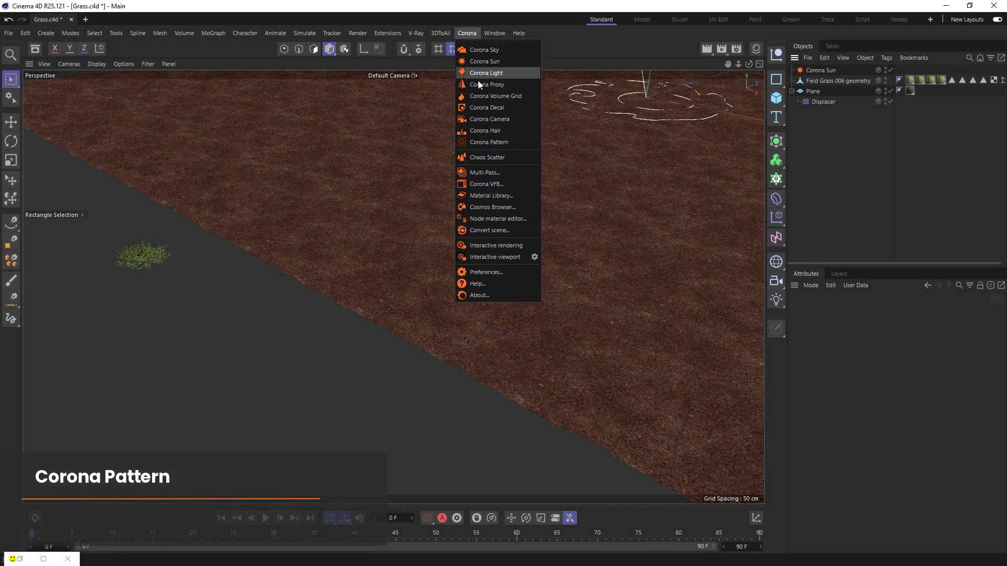
# - Add a Corona Pattern object and parent it under the Plane
pyautogui.click(496, 139)
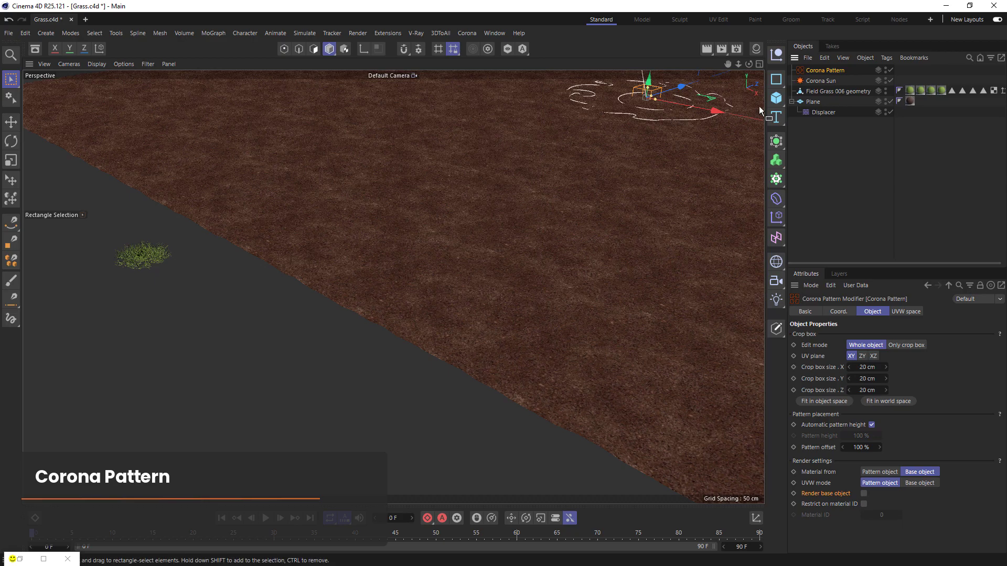
pyautogui.moveTo(823, 72); pyautogui.dragTo(825, 101)
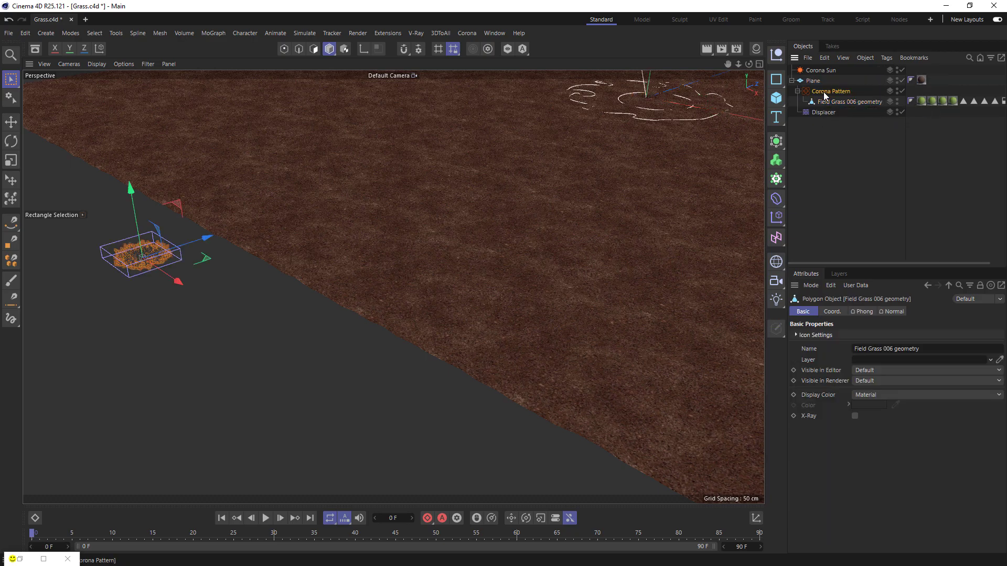
pyautogui.click(825, 92)
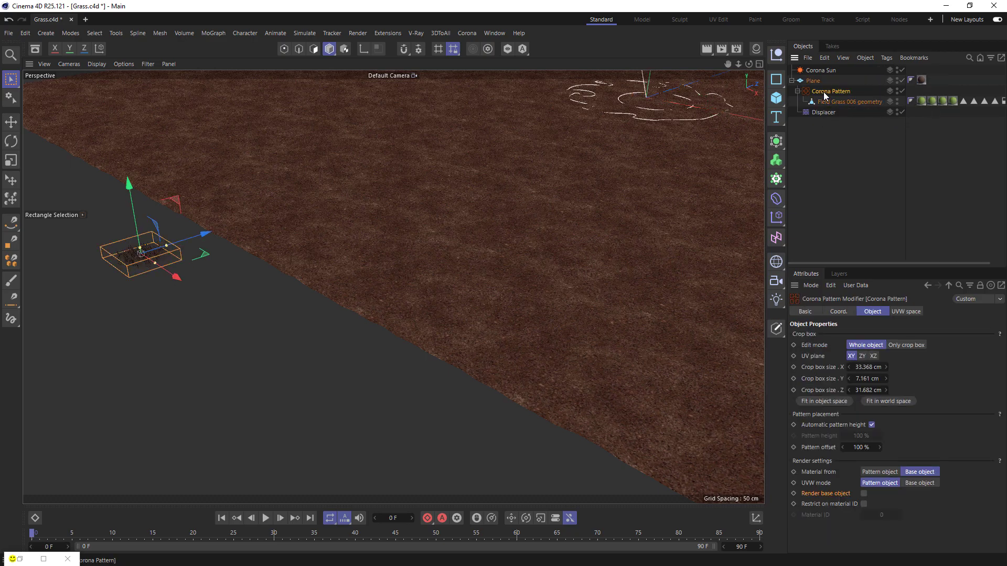
# - Lay the pattern on the XZ plane with a 20 × 20 cm crop box and pattern-object material
pyautogui.click(874, 356)
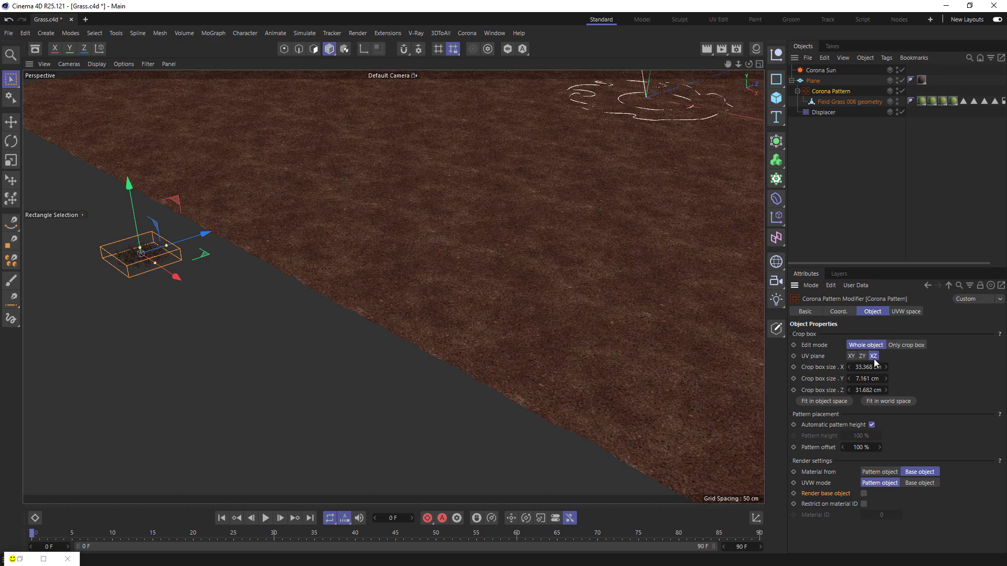
pyautogui.click(865, 367)
pyautogui.write('24')
pyautogui.press('Tab')
pyautogui.press('Tab')
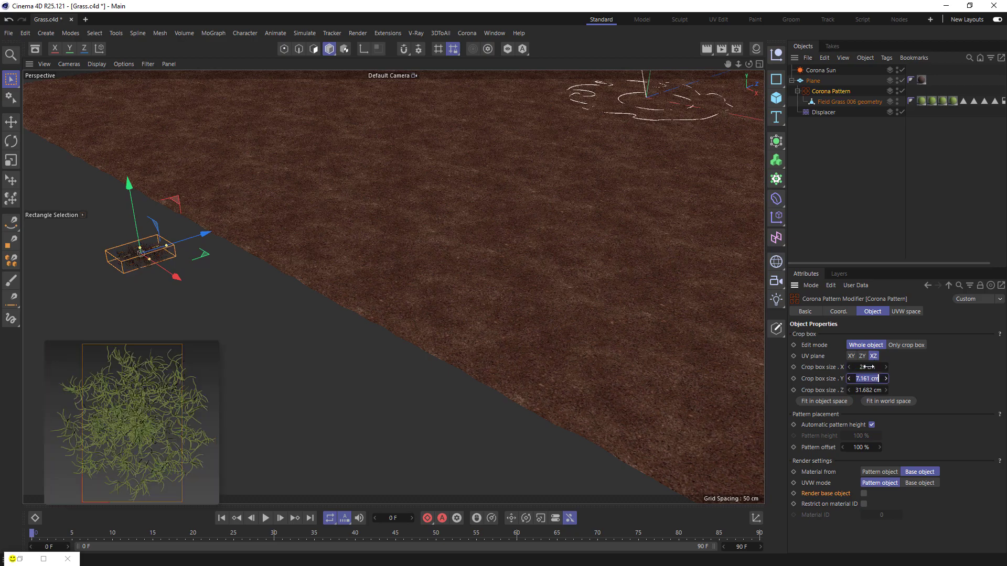
pyautogui.write('20')
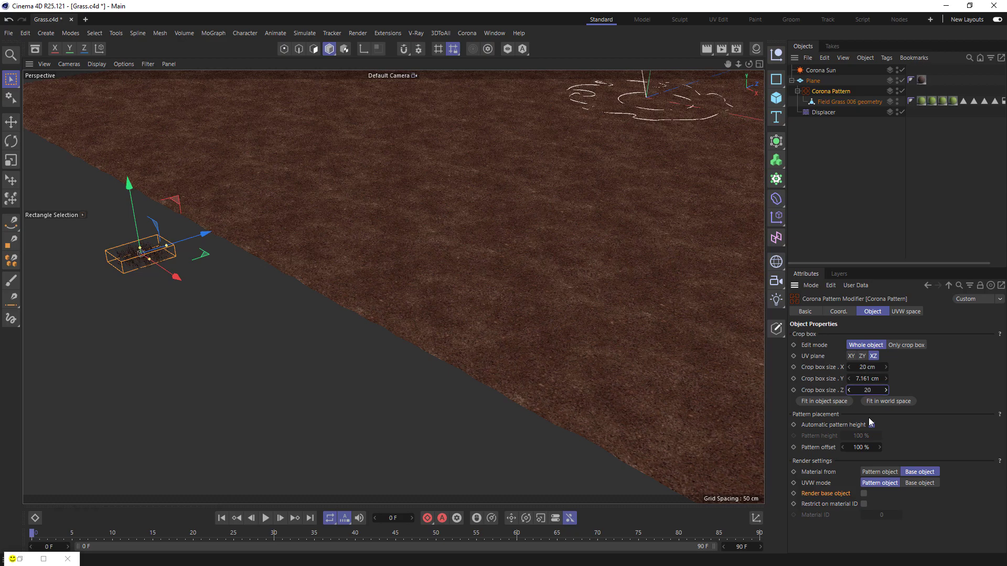
pyautogui.click(882, 471)
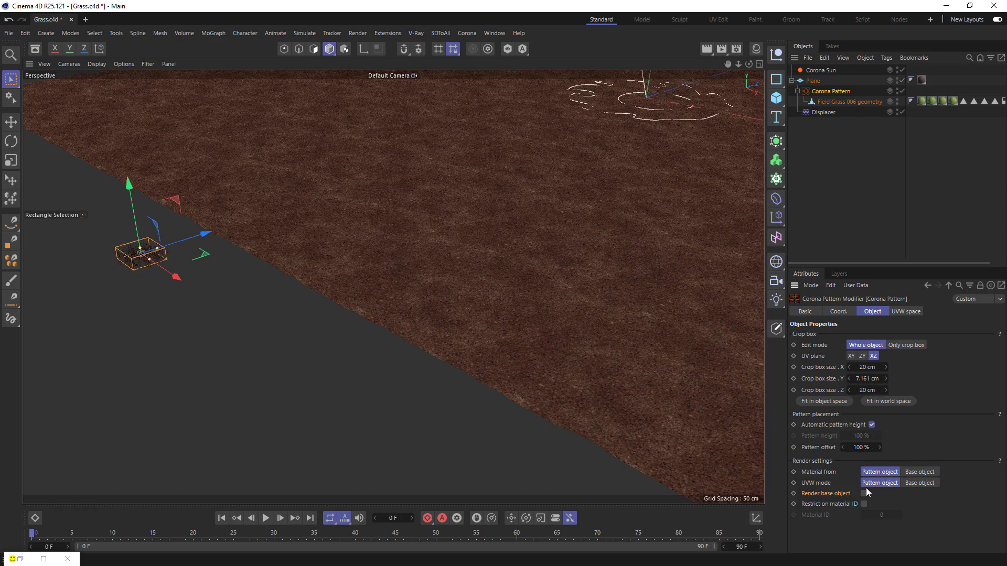
# - Set the grass pattern's U and V tiling to 30 and start an interactive render
pyautogui.click(904, 313)
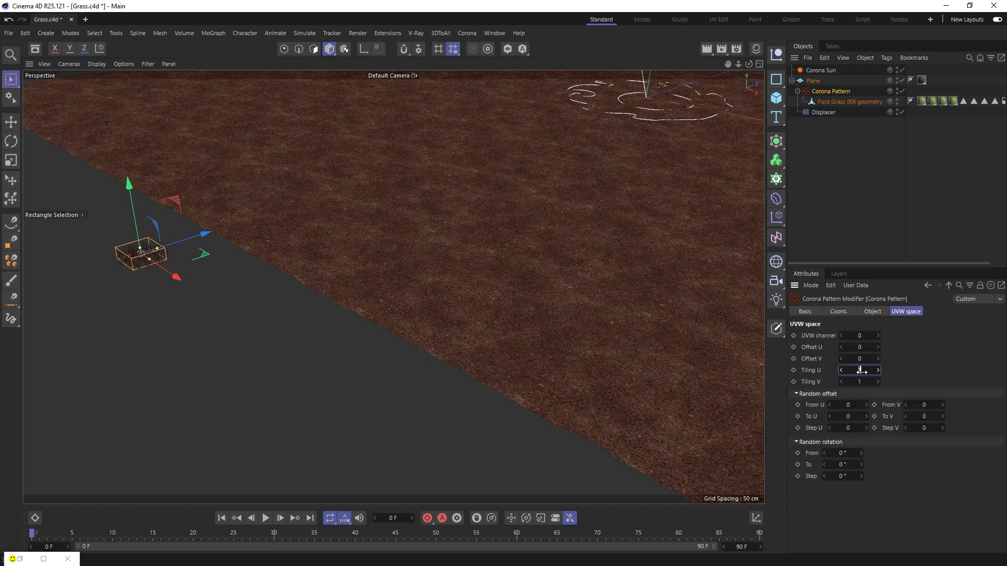
pyautogui.write('20')
pyautogui.press('Tab')
pyautogui.click(468, 33)
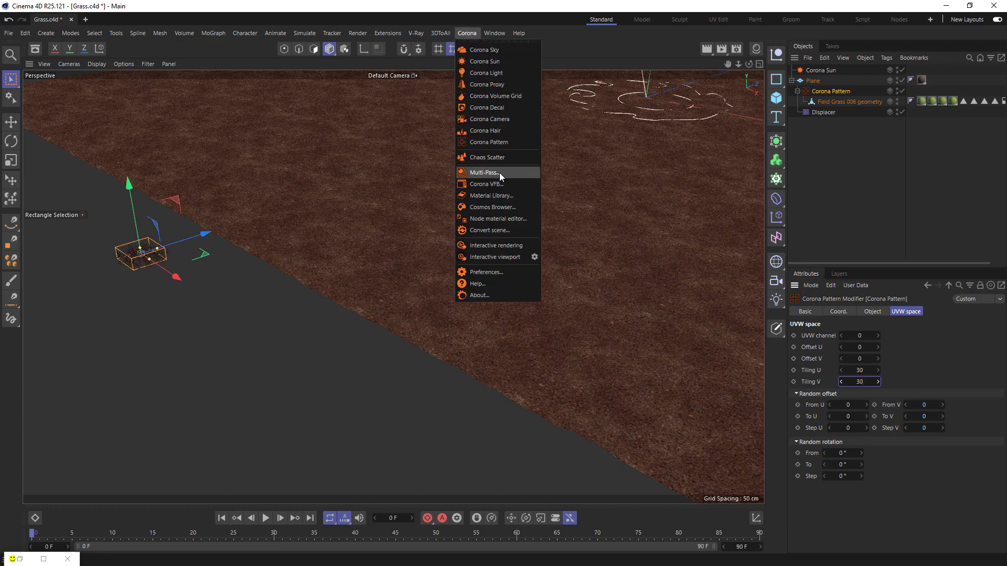
pyautogui.click(510, 245)
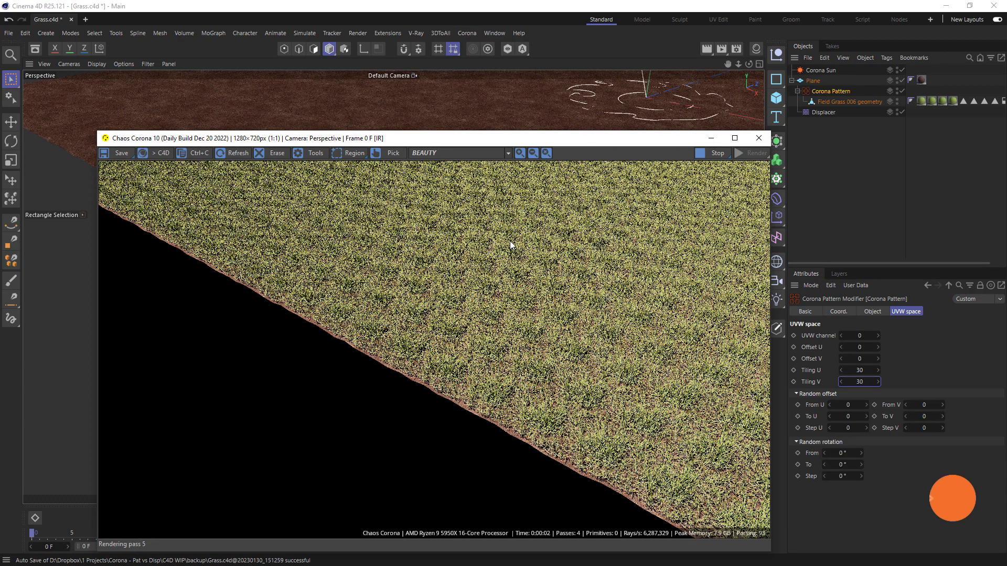
# - Stop the render and raise the pattern tiling to 40 × 40
pyautogui.click(697, 155)
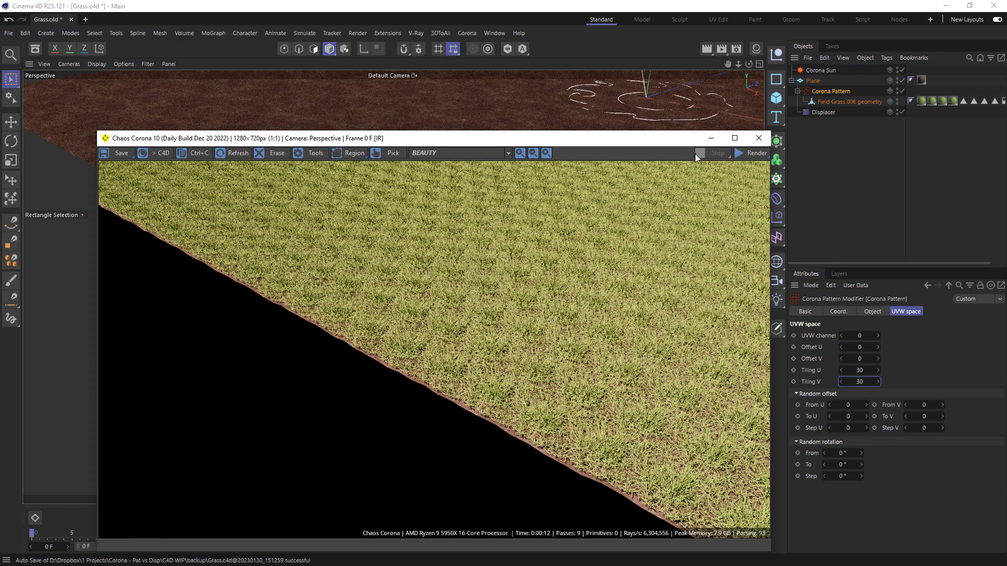
pyautogui.click(857, 370)
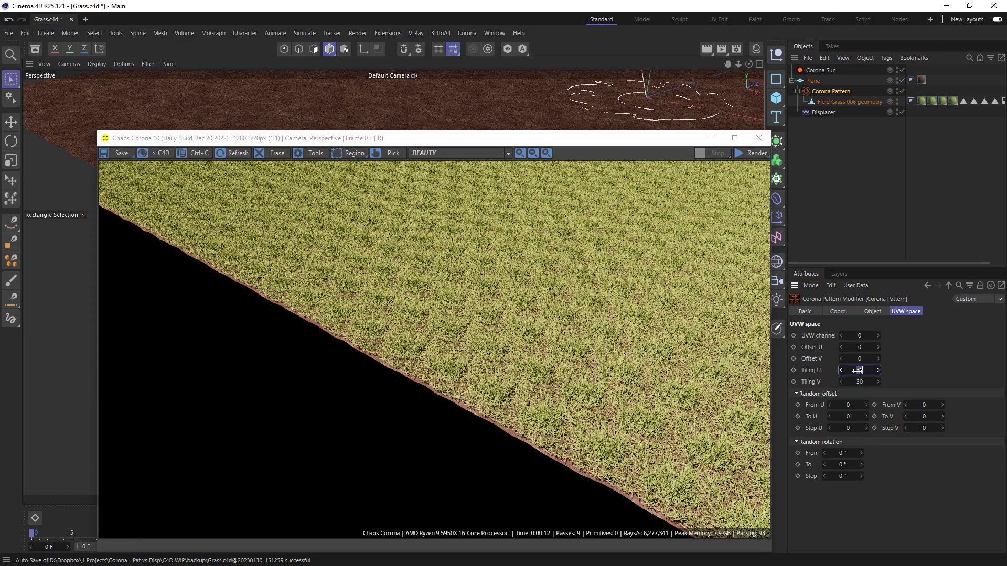
pyautogui.write('40')
pyautogui.press('Tab')
# - Add random offset (From V 1, To U 1) and 360° random rotation, updating the render
pyautogui.click(926, 404)
pyautogui.click(855, 414)
pyautogui.write('1')
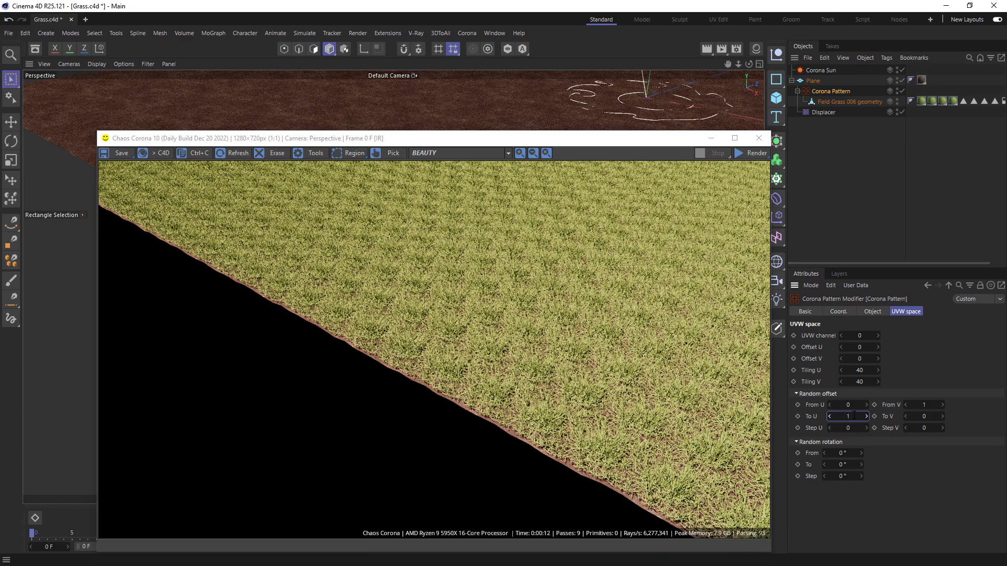
pyautogui.click(843, 453)
pyautogui.write('360')
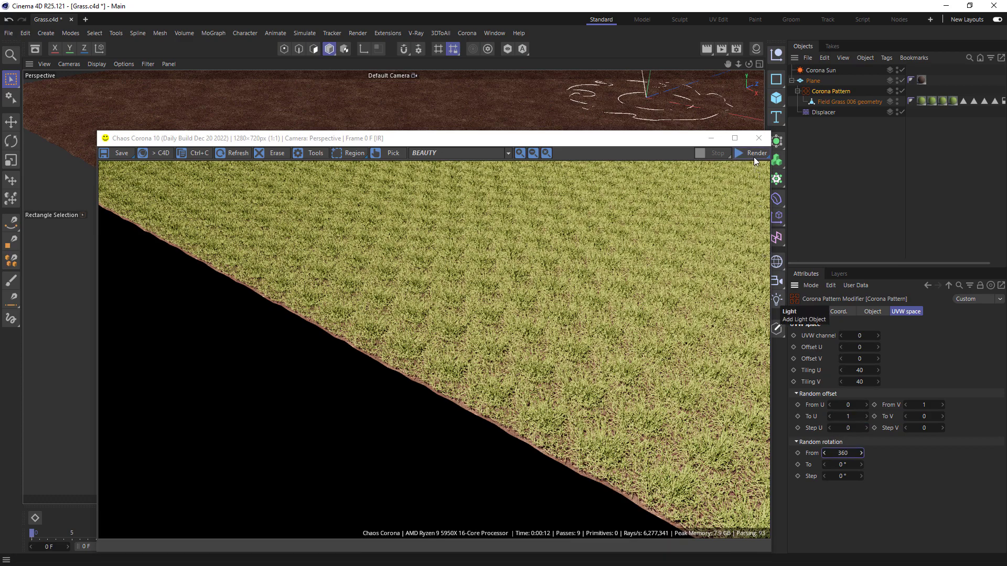
pyautogui.press('Return')
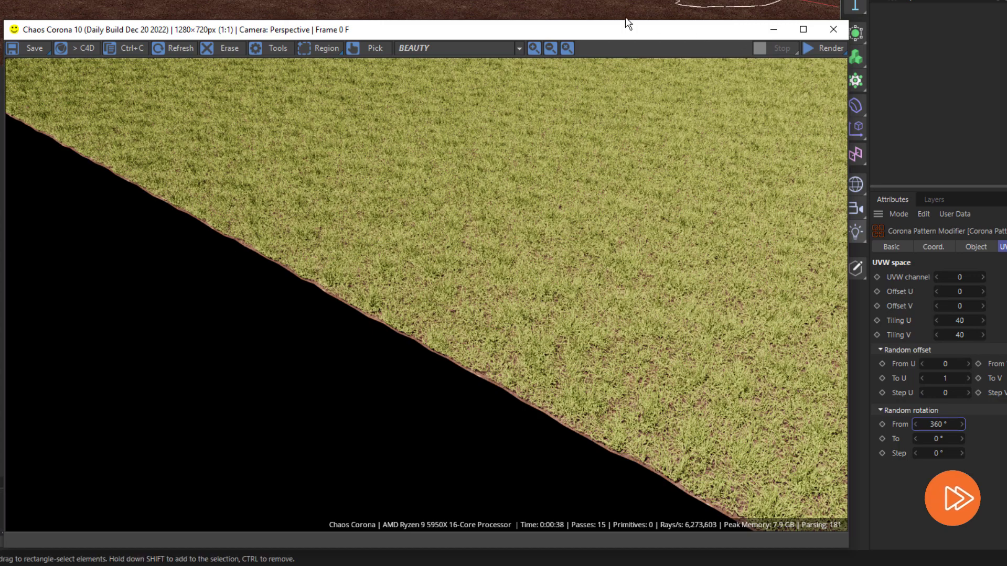
# - Store the 40 × 40 pattern render and A/B-compare it against the earlier scatter render
pyautogui.click(274, 45)
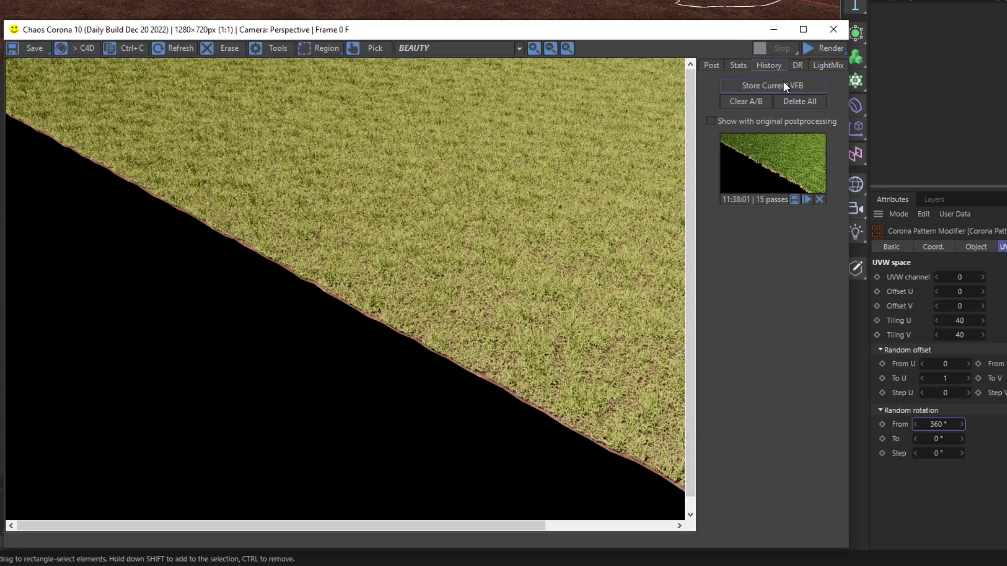
pyautogui.click(767, 90)
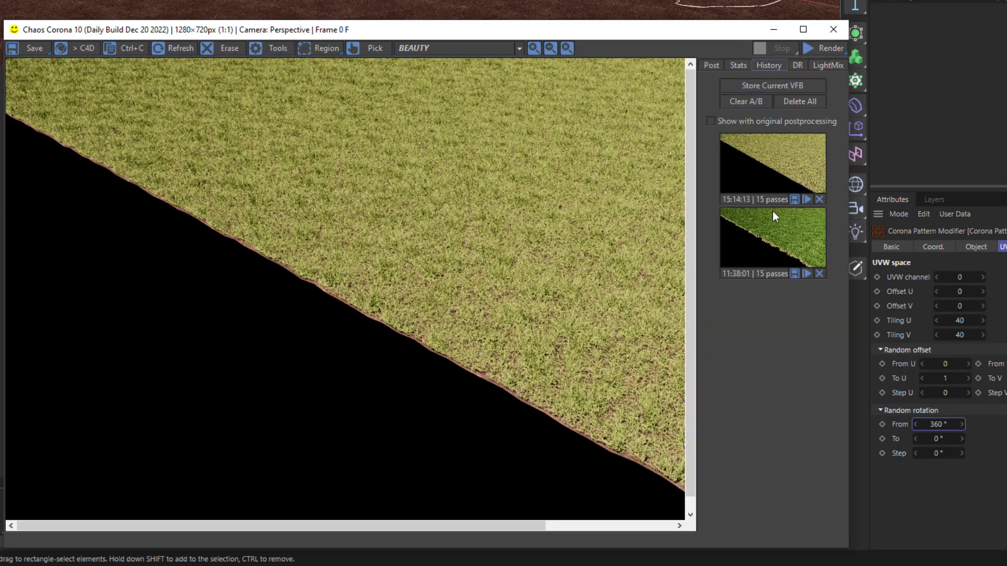
pyautogui.click(773, 215)
pyautogui.rightClick(772, 174)
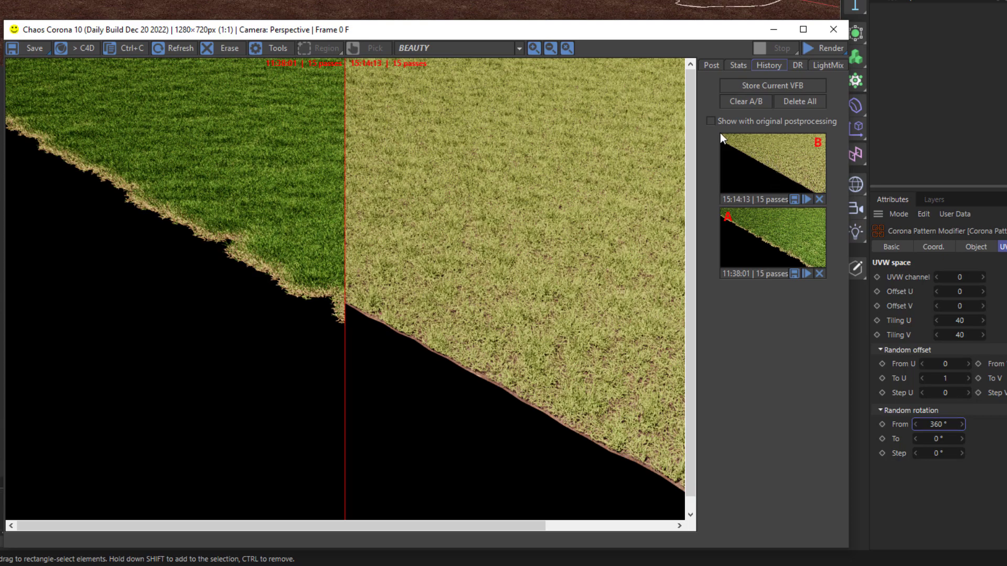
pyautogui.click(269, 47)
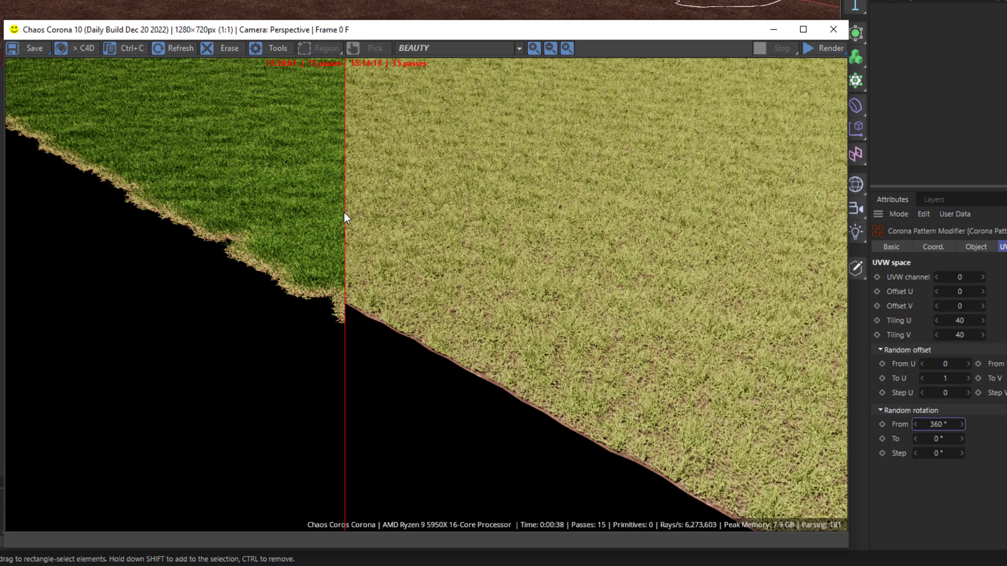
pyautogui.moveTo(343, 212); pyautogui.dragTo(392, 211)
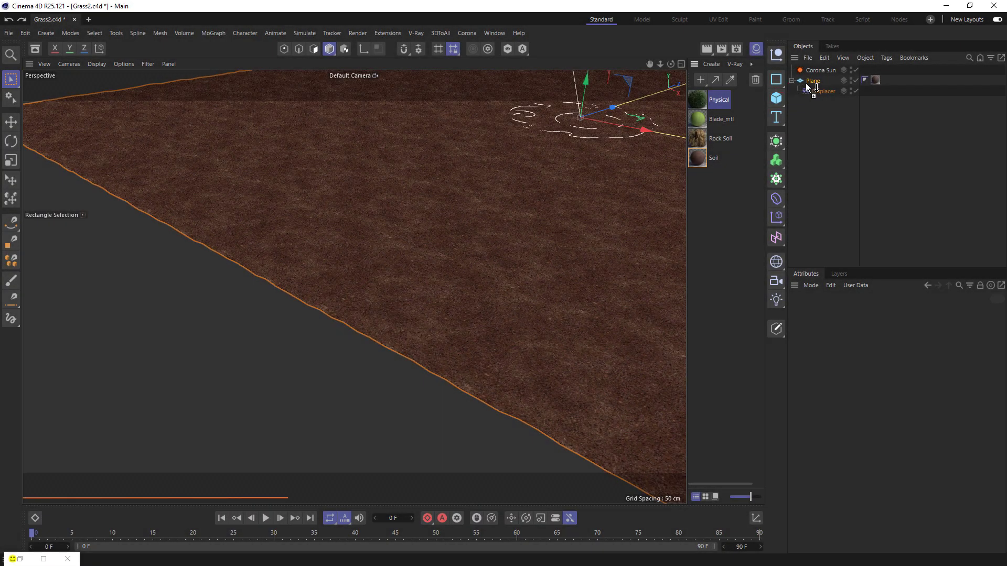
# - Open the Corona VFB and render the displaced grass plane
pyautogui.click(471, 35)
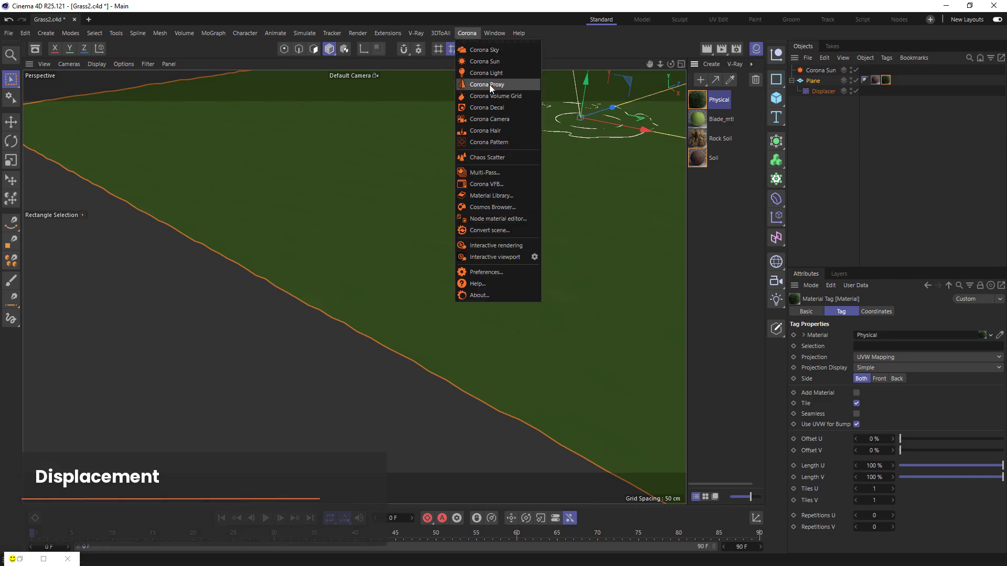
pyautogui.click(490, 183)
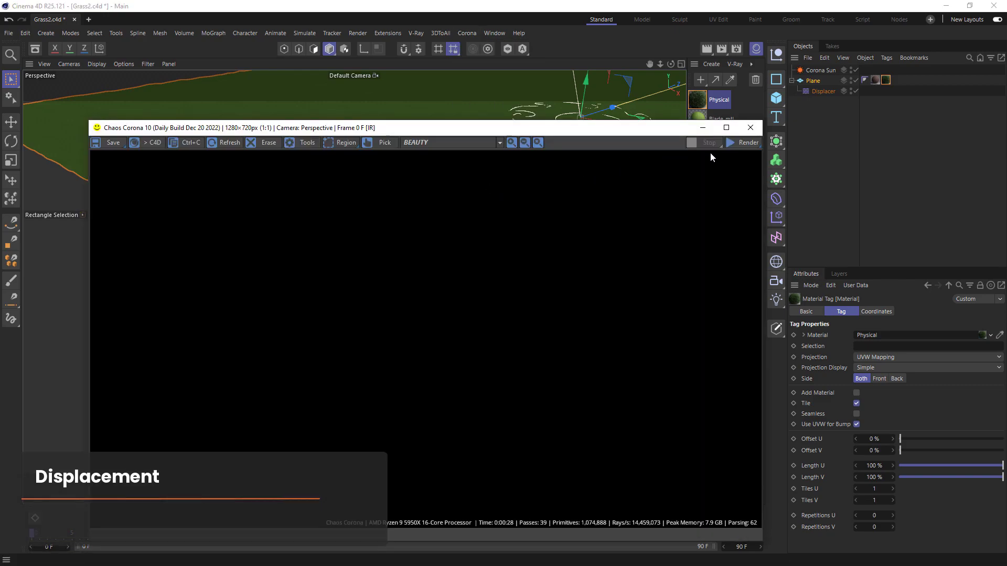
pyautogui.click(735, 147)
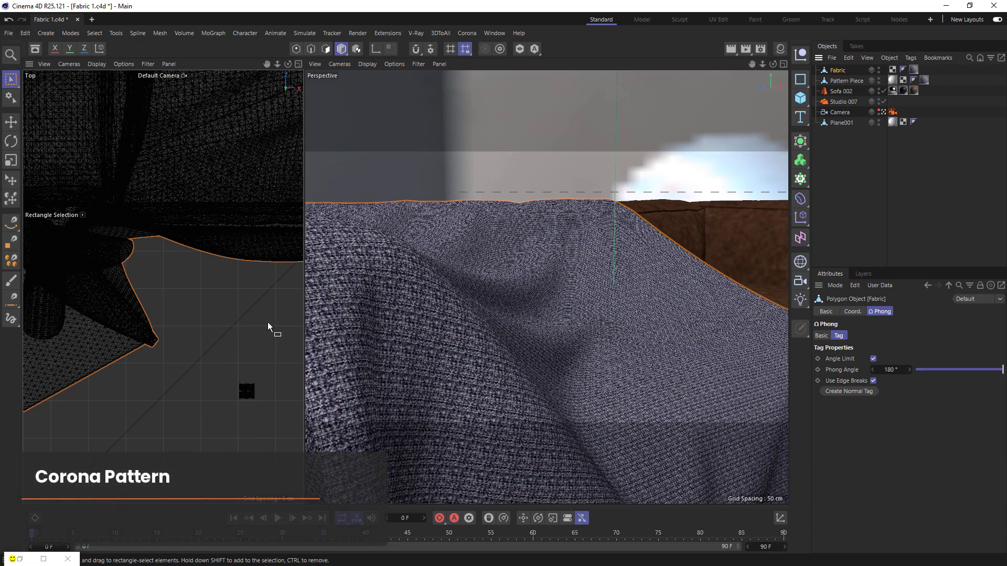
# - Add a Corona Pattern under Fabric on the XZ plane, with Pattern Piece as its child
pyautogui.click(467, 33)
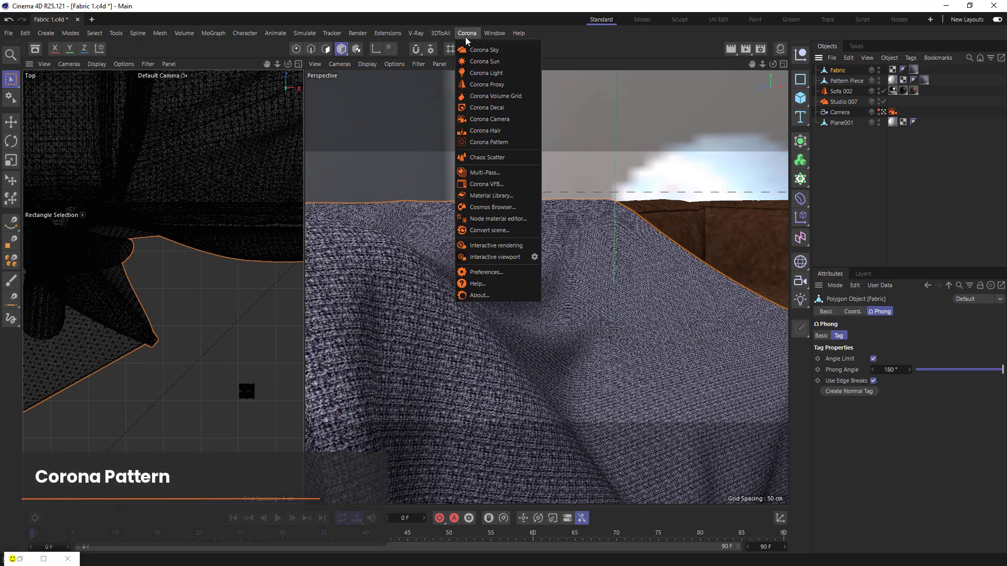
pyautogui.click(485, 138)
pyautogui.moveTo(848, 70); pyautogui.dragTo(845, 83)
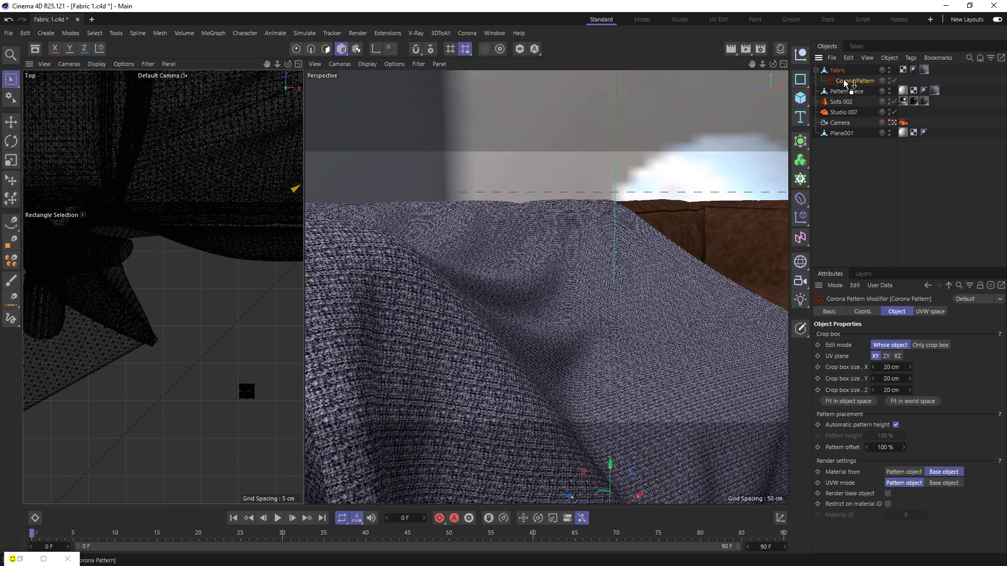
pyautogui.click(897, 356)
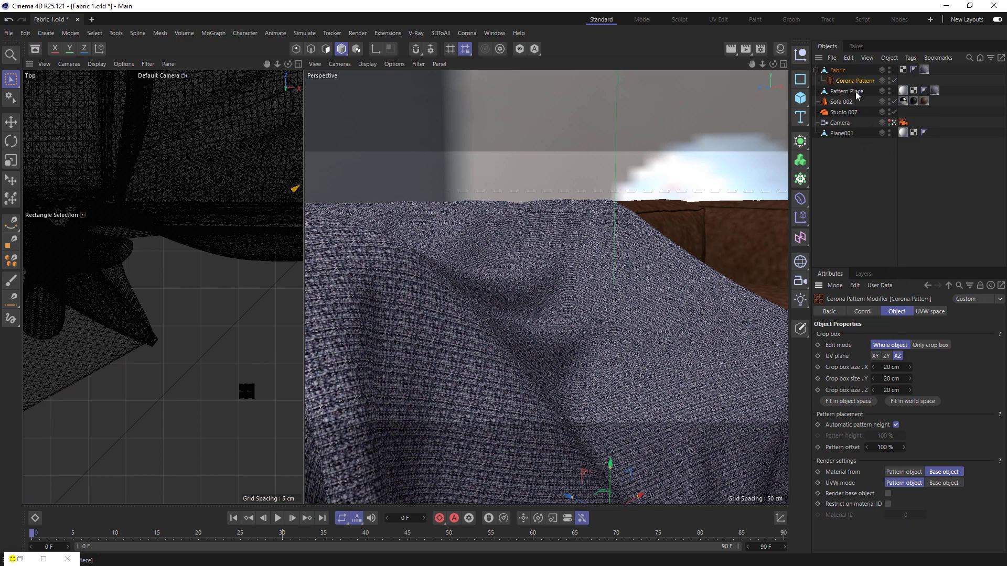
pyautogui.moveTo(855, 91); pyautogui.dragTo(868, 82)
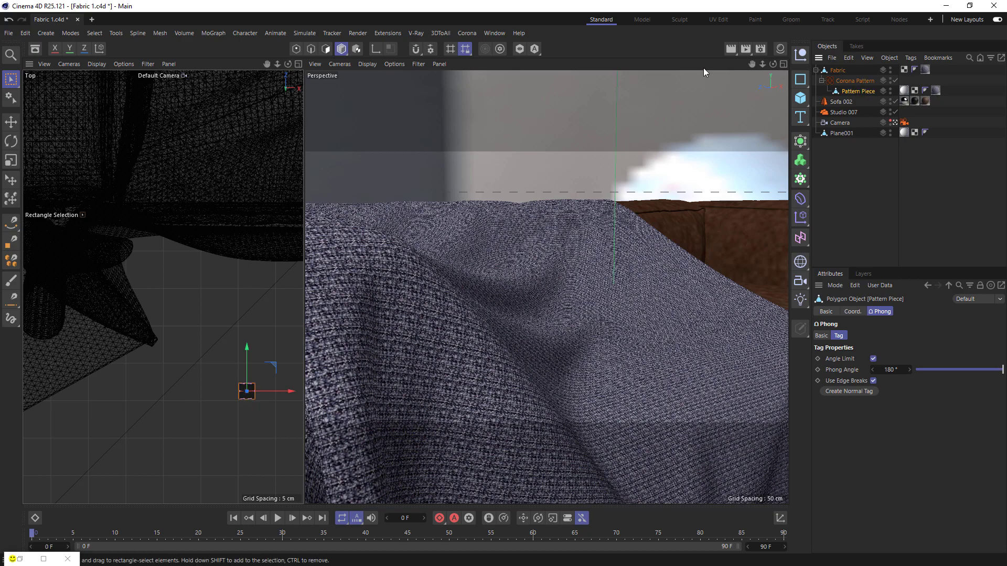
pyautogui.click(467, 33)
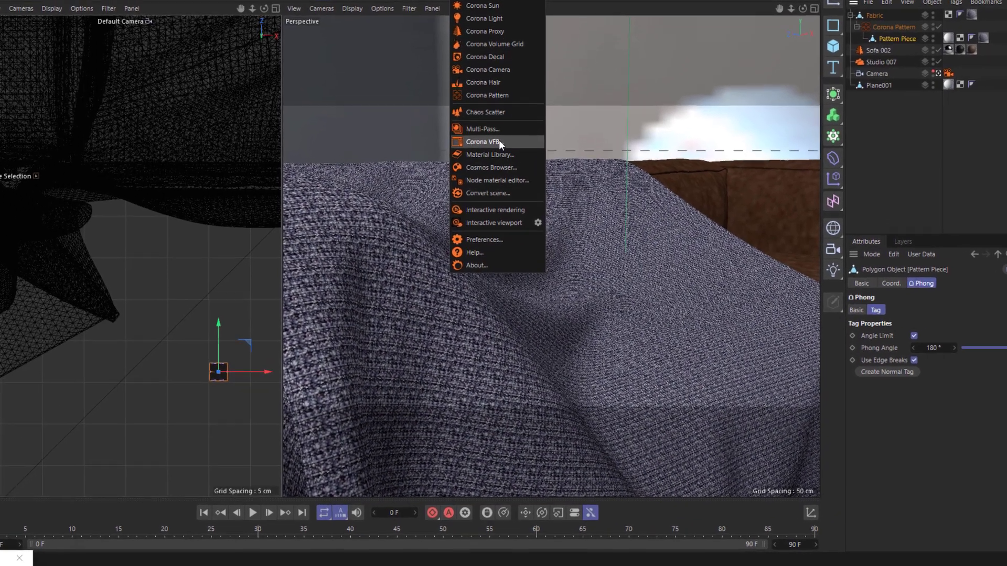
# - Render the patterned fabric in the Corona VFB, then stop the render
pyautogui.click(493, 184)
pyautogui.click(844, 53)
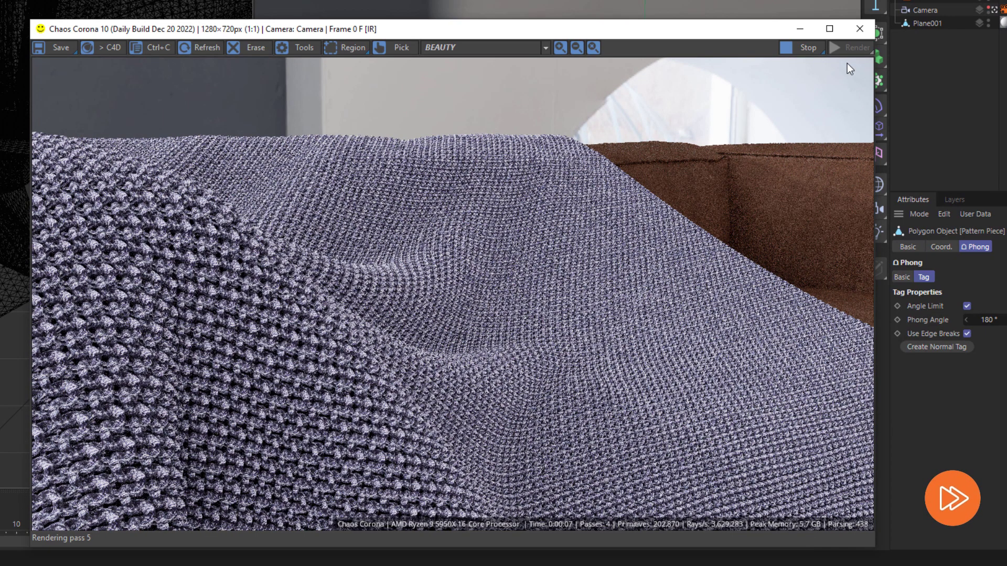
pyautogui.click(801, 46)
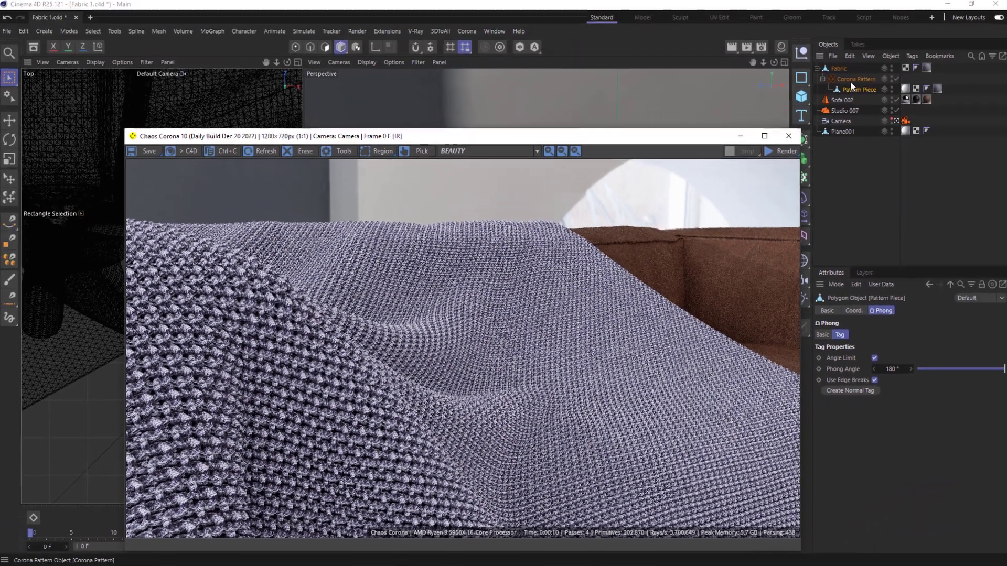
# - Set the Corona Pattern's U and V tiling to 1.5 and re-render
pyautogui.click(853, 80)
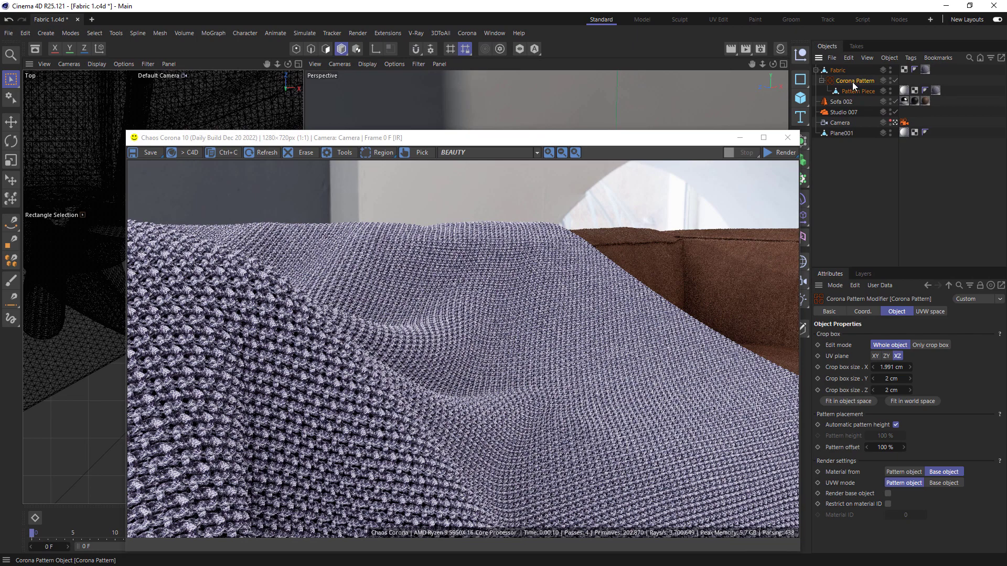
pyautogui.click(927, 313)
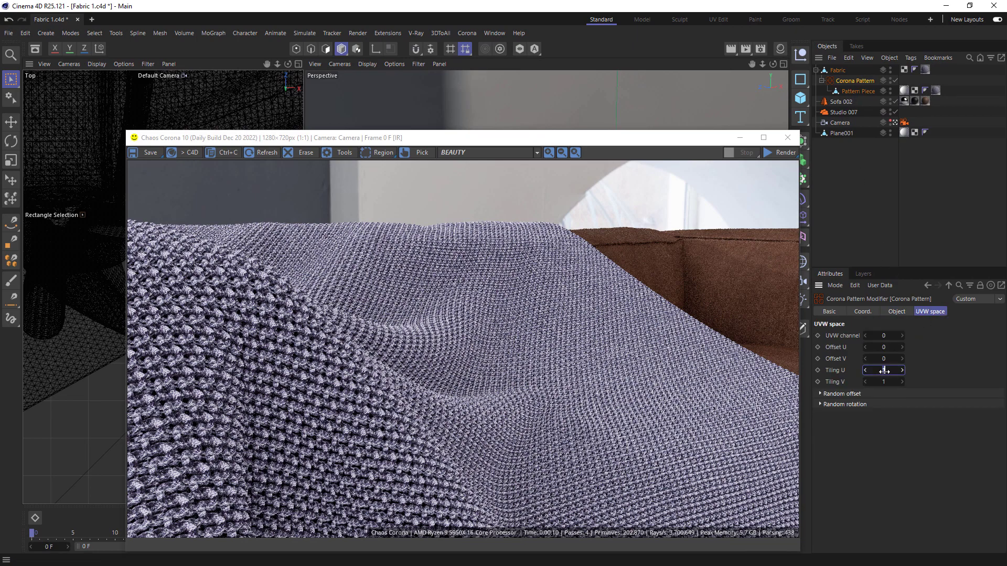
pyautogui.press('Tab')
pyautogui.write('1.5')
pyautogui.click(779, 153)
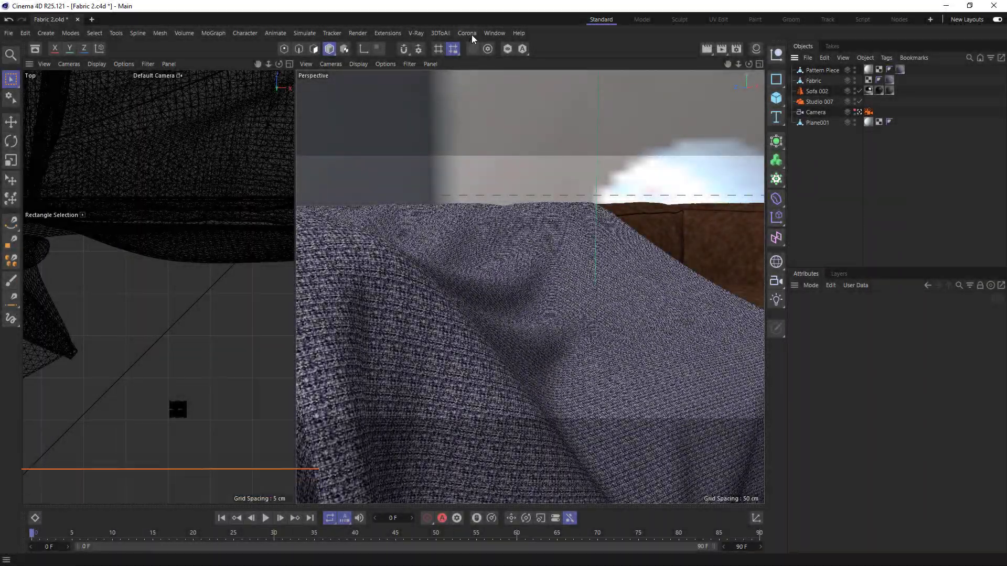
# - Add a Chaos Scatter that distributes Pattern Piece over the Fabric object
pyautogui.click(469, 33)
pyautogui.click(493, 164)
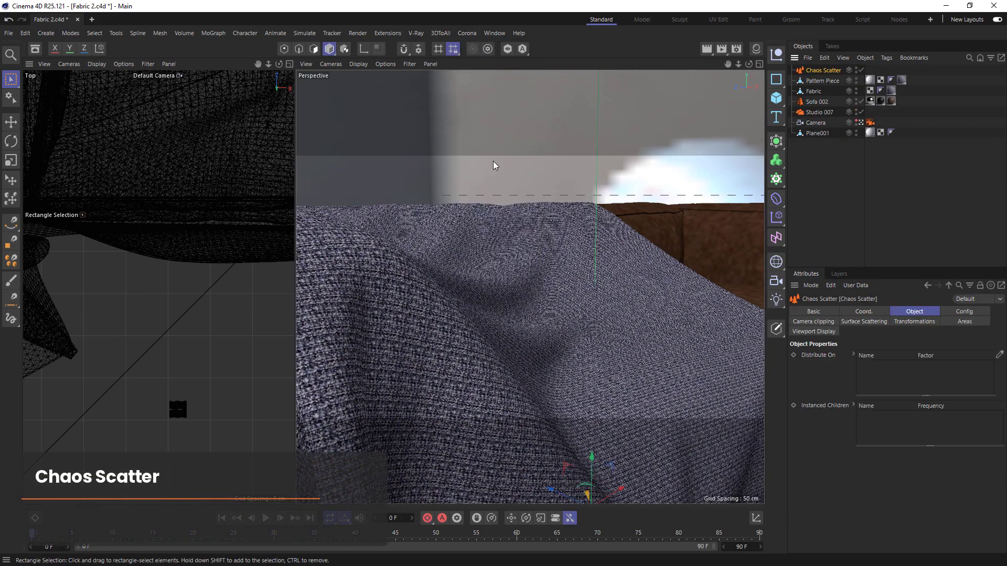
pyautogui.click(997, 356)
pyautogui.click(721, 352)
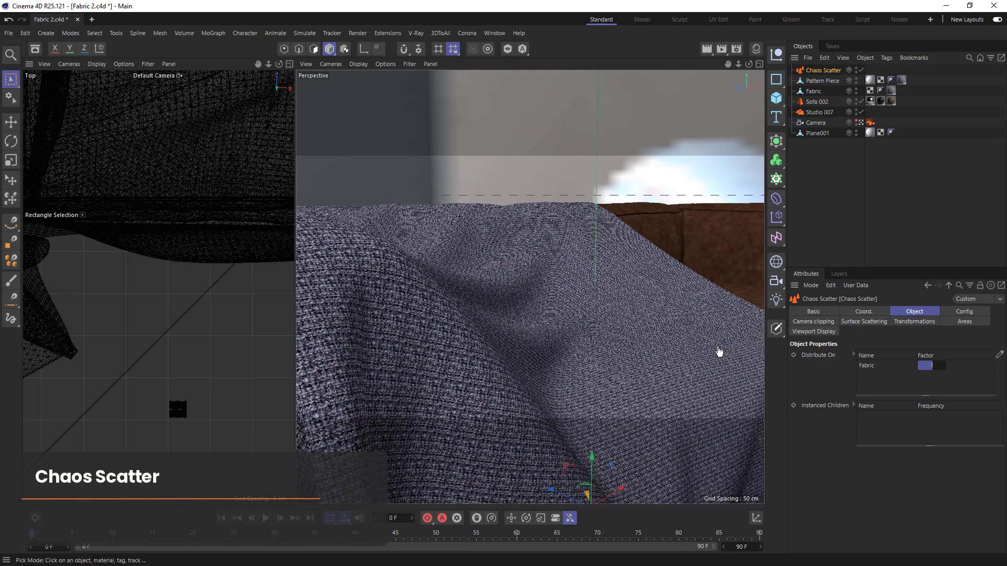
pyautogui.moveTo(823, 82); pyautogui.dragTo(833, 73)
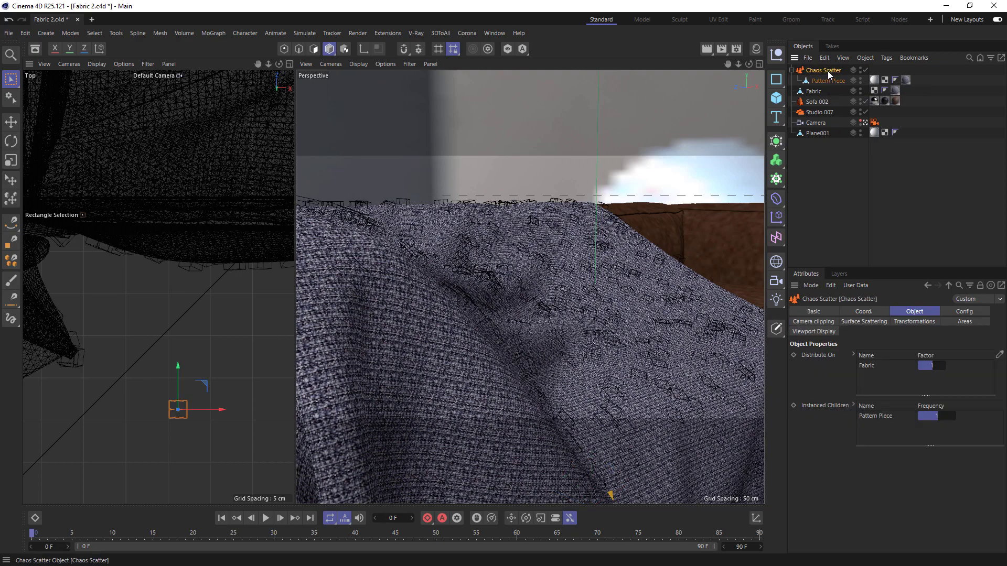
# - Set the scatter's Max limit to 5000000, enable Avoid Collisions, and distribute by UV grid
pyautogui.click(964, 311)
pyautogui.click(866, 355)
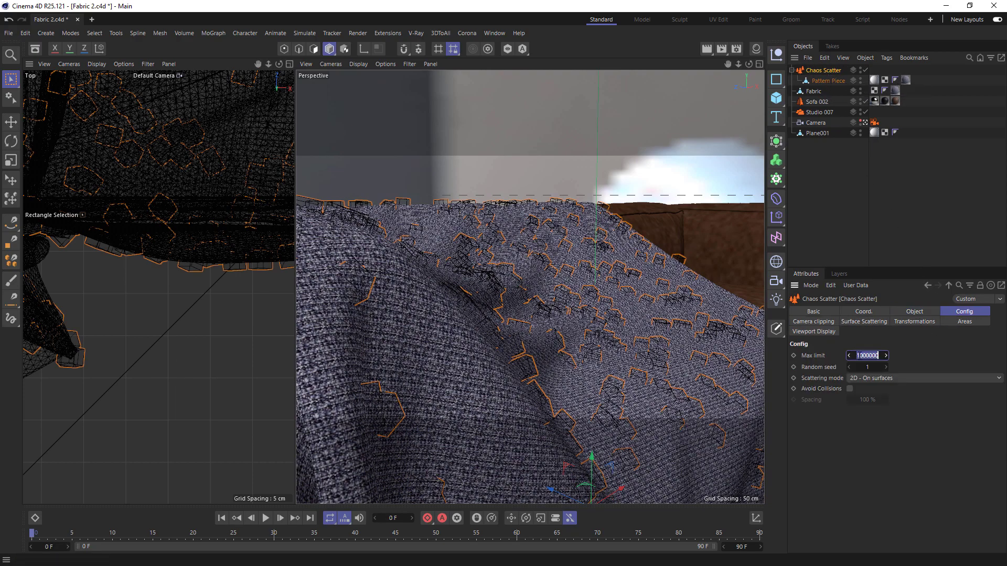
pyautogui.write('5000000')
pyautogui.click(850, 389)
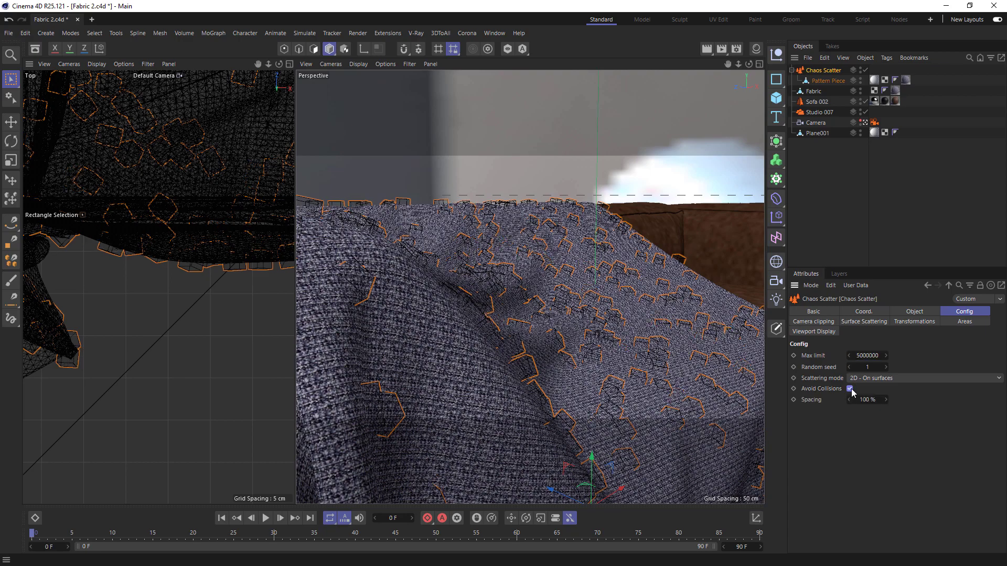
pyautogui.click(868, 321)
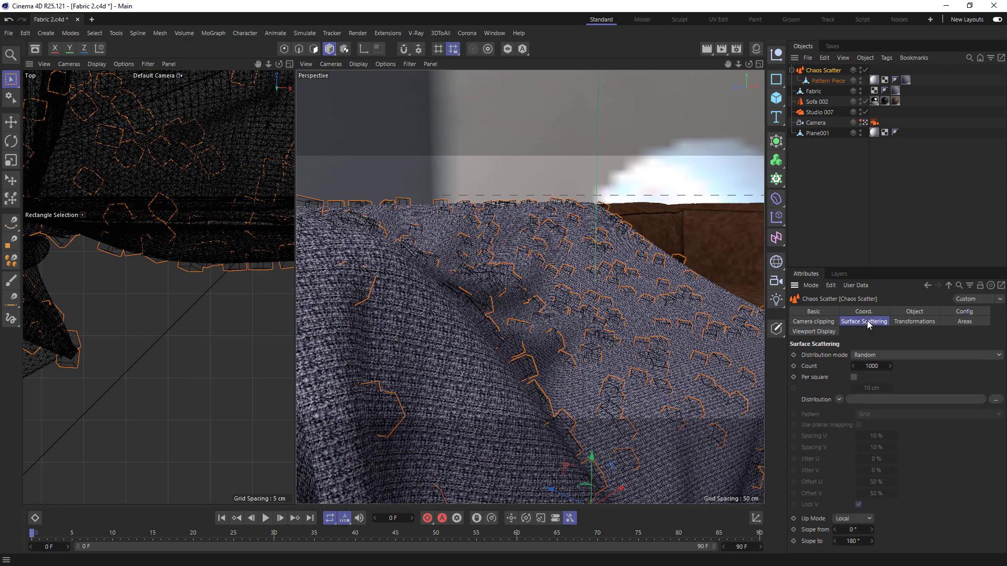
pyautogui.click(885, 355)
pyautogui.click(886, 374)
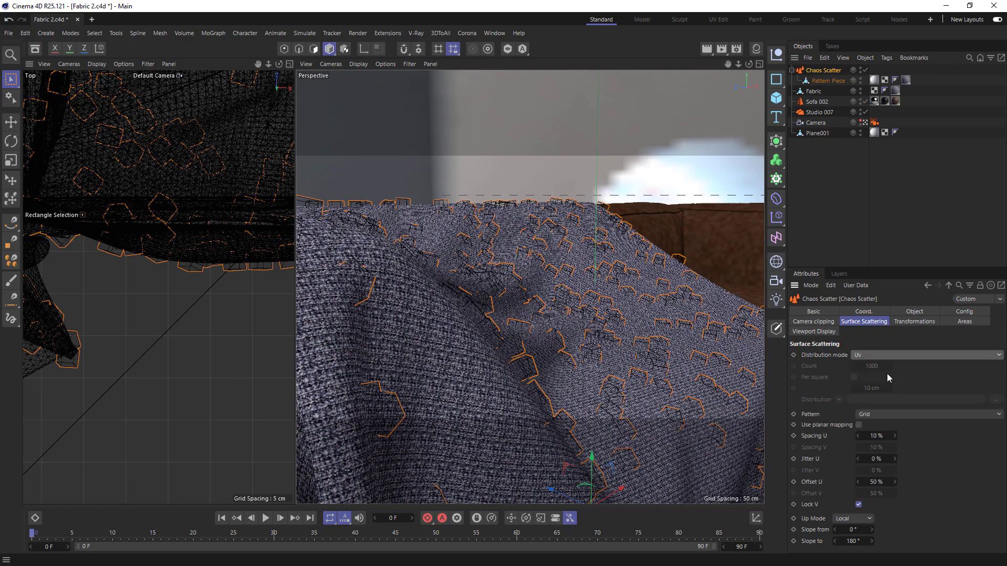
# - Keep the pieces' original rotation and fix their scale at 50% minimum and maximum
pyautogui.click(911, 321)
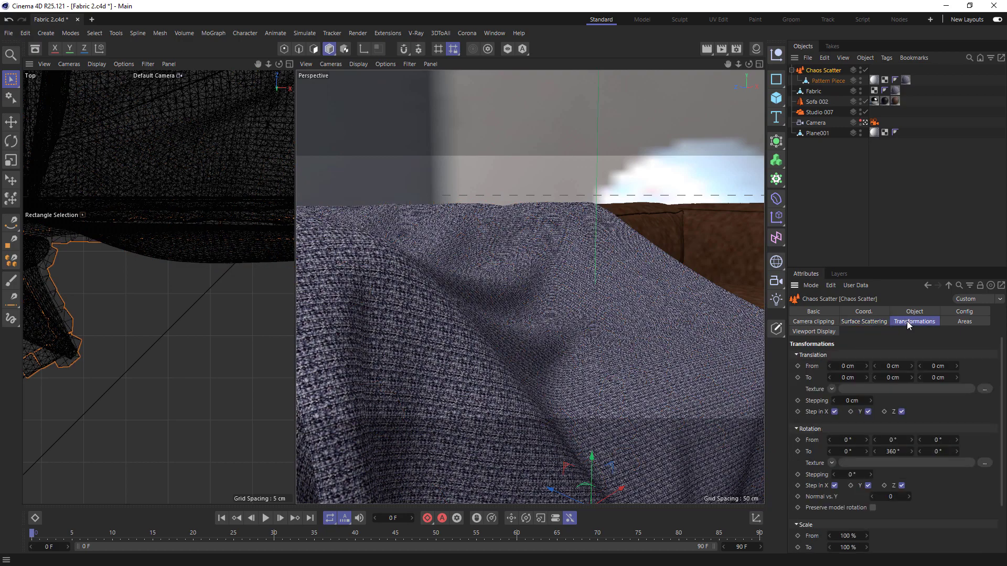
pyautogui.click(889, 452)
pyautogui.click(873, 507)
pyautogui.click(846, 536)
pyautogui.write('50')
pyautogui.press('Tab')
pyautogui.write('50')
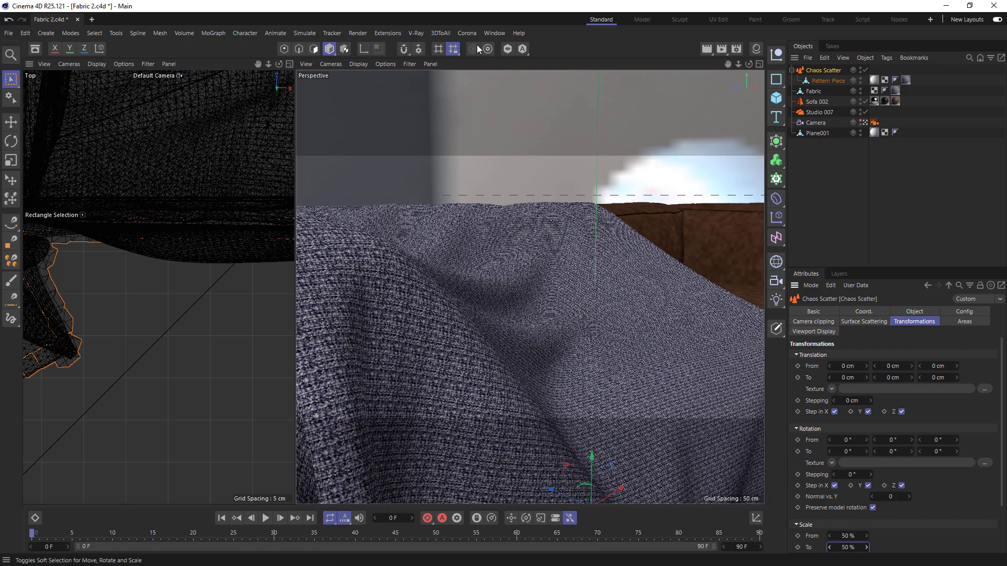
pyautogui.click(467, 32)
# - Render the scattered fabric in the Corona VFB, then wire the Bitmap into Fabric_Wool's displacement
pyautogui.click(499, 184)
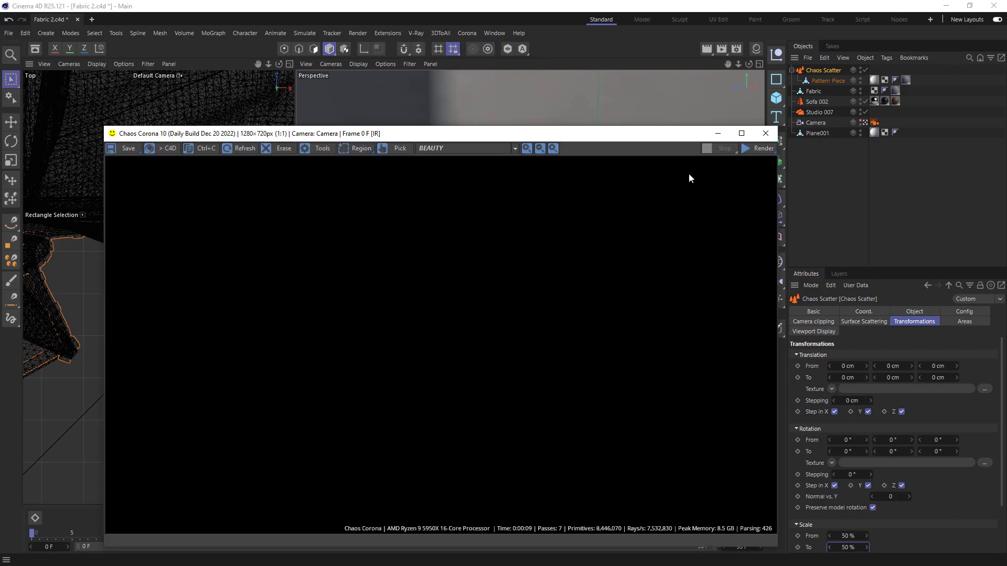
pyautogui.click(750, 151)
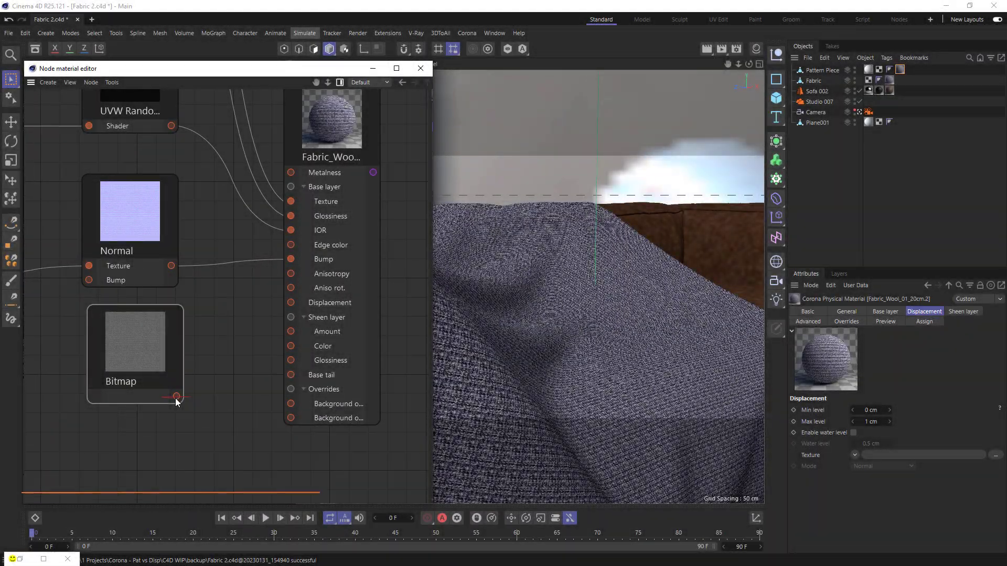
pyautogui.moveTo(176, 398); pyautogui.dragTo(290, 303)
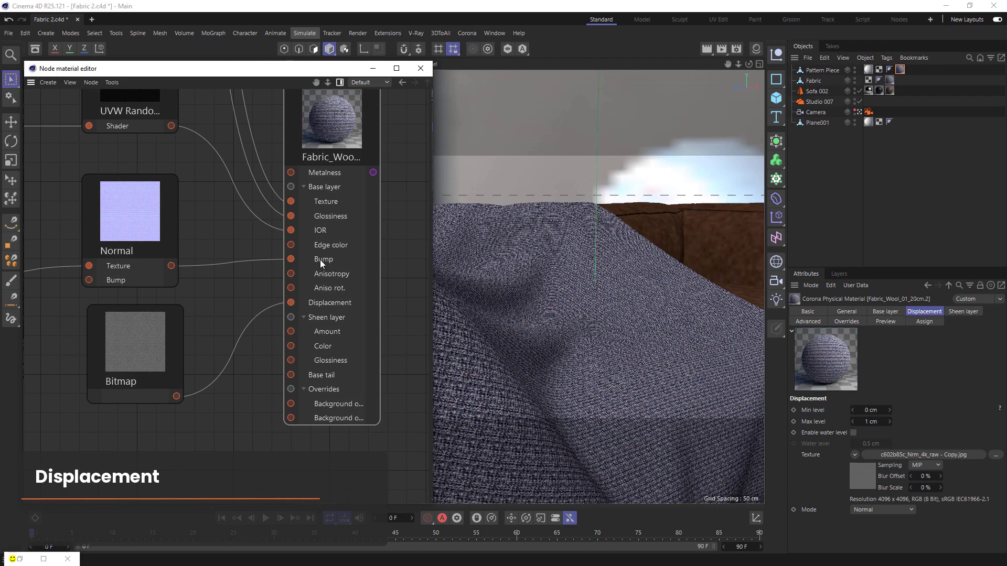
# - Render the Bitmap-displaced wool fabric in the Corona frame buffer
pyautogui.click(466, 33)
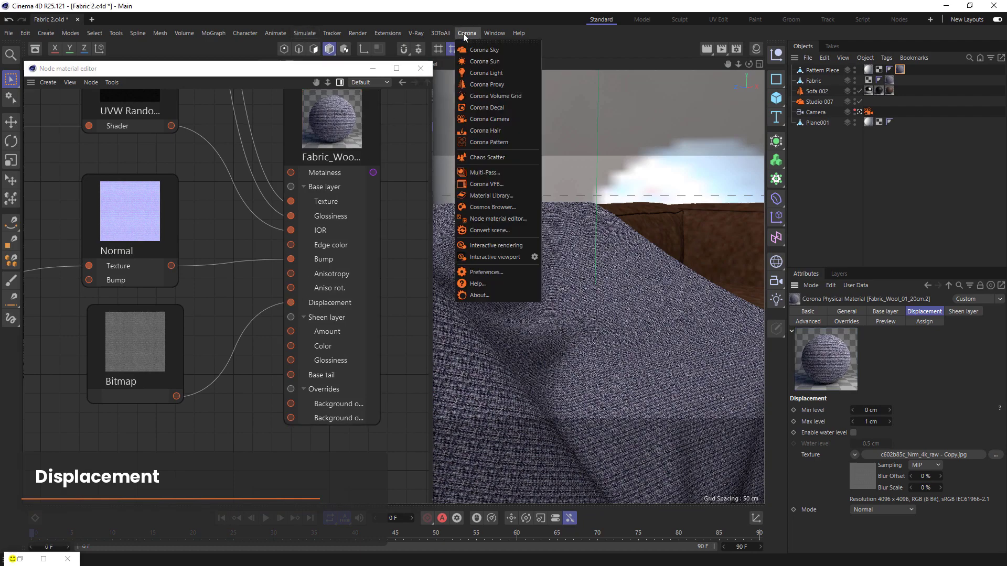
pyautogui.click(489, 184)
pyautogui.click(751, 152)
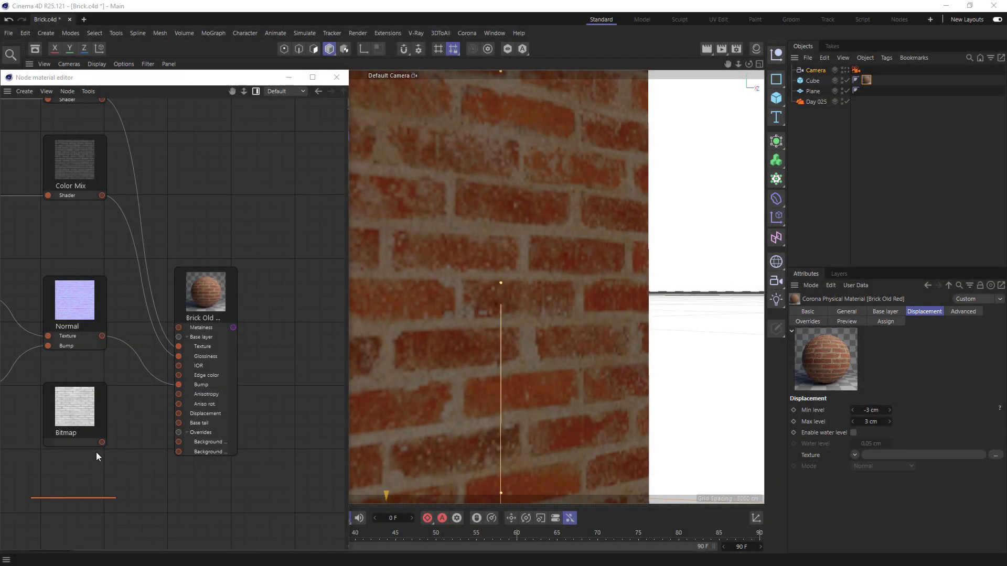
# - Connect the Bitmap to Brick Old Red's Displacement and render the wall in Corona VFB
pyautogui.moveTo(102, 442); pyautogui.dragTo(178, 414)
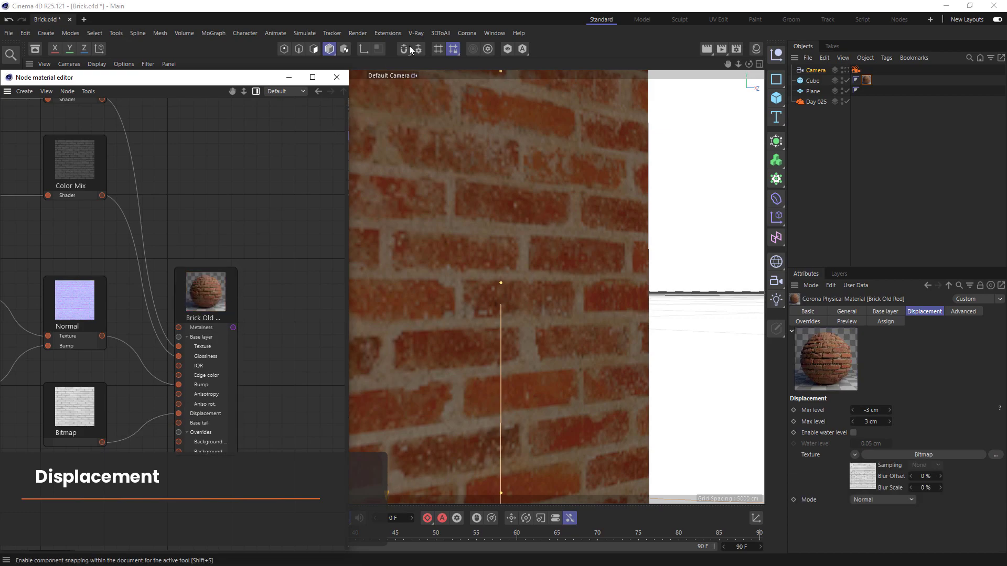
pyautogui.click(466, 33)
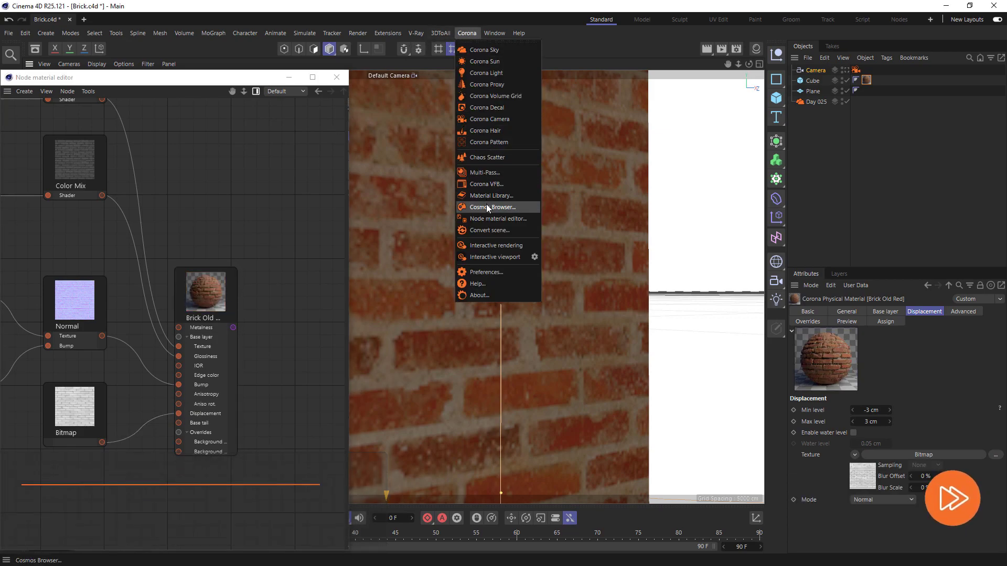
pyautogui.click(489, 185)
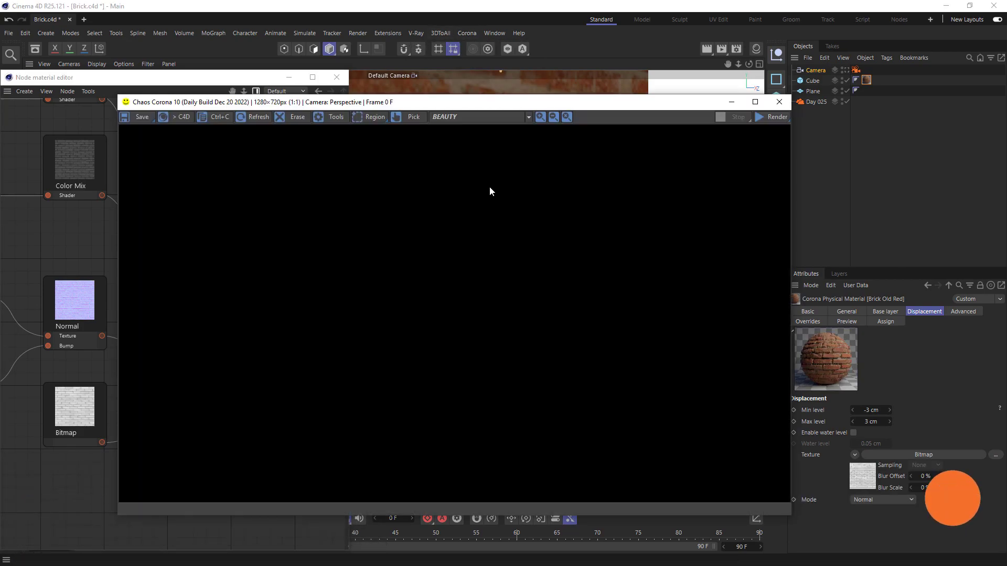
pyautogui.click(759, 117)
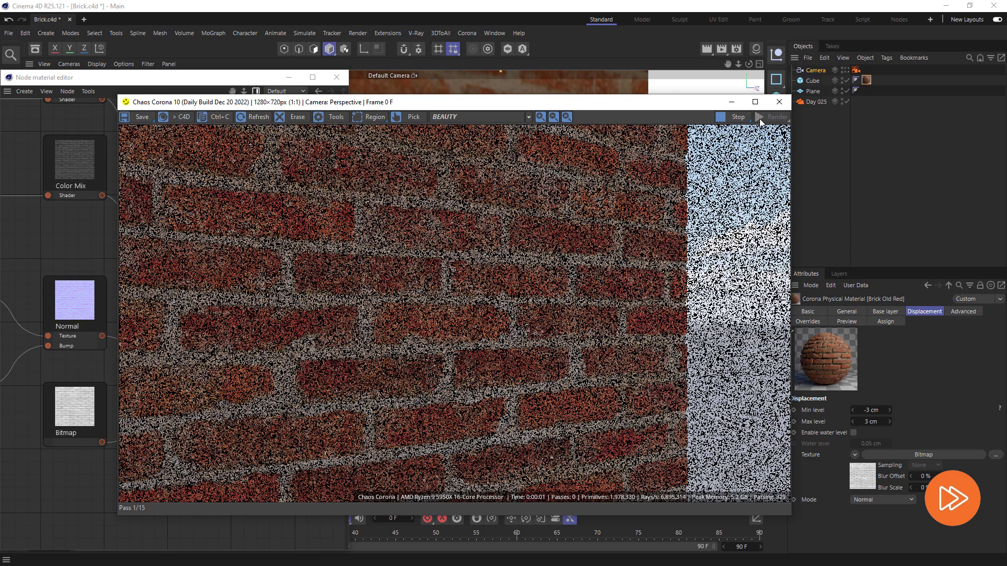